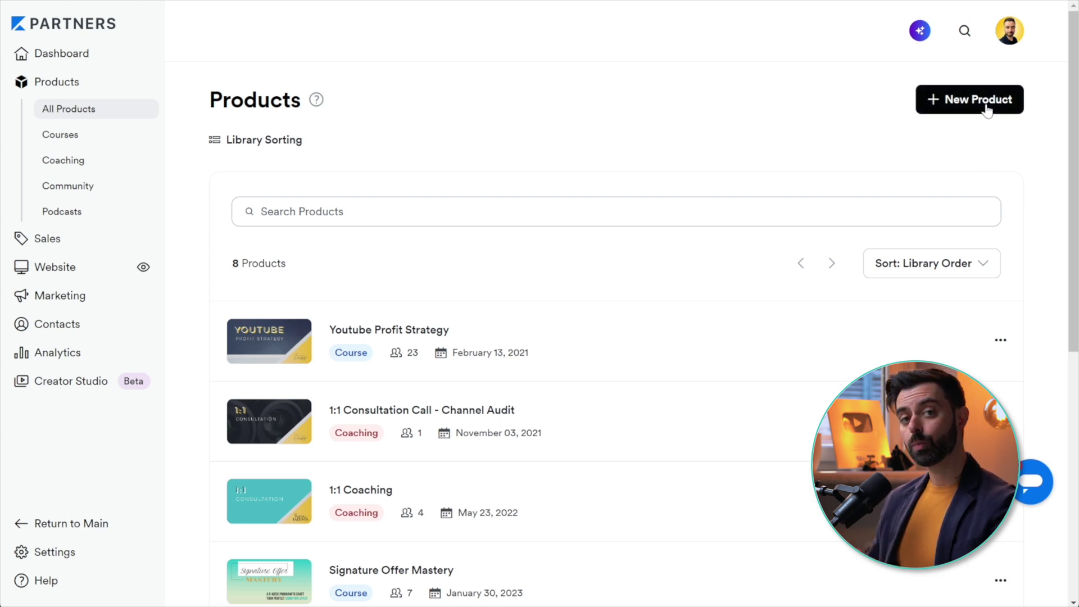
Start a new product and pick Coaching as its product type.
left_click(952, 107)
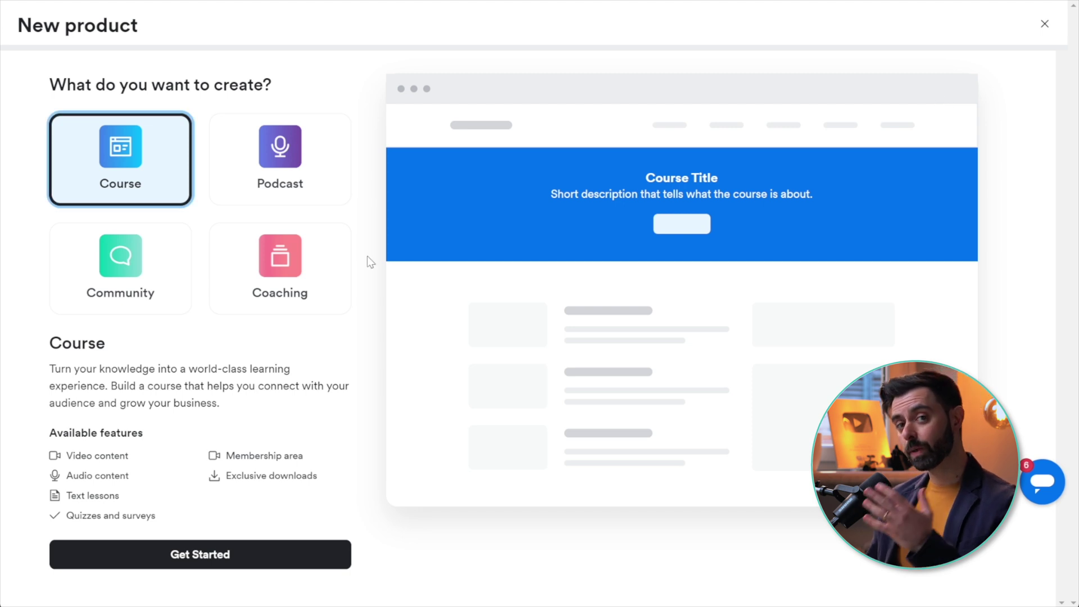
left_click(309, 263)
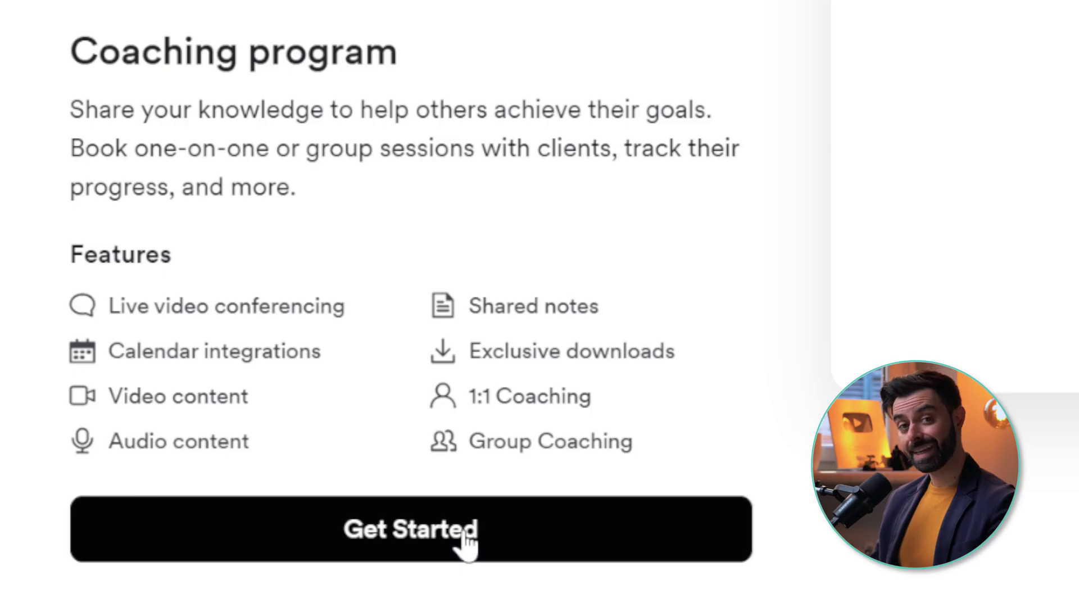
Name the program '1:1 coaching', enter the coach's name, and describe it as 'scale to $10k/month'.
left_click(464, 533)
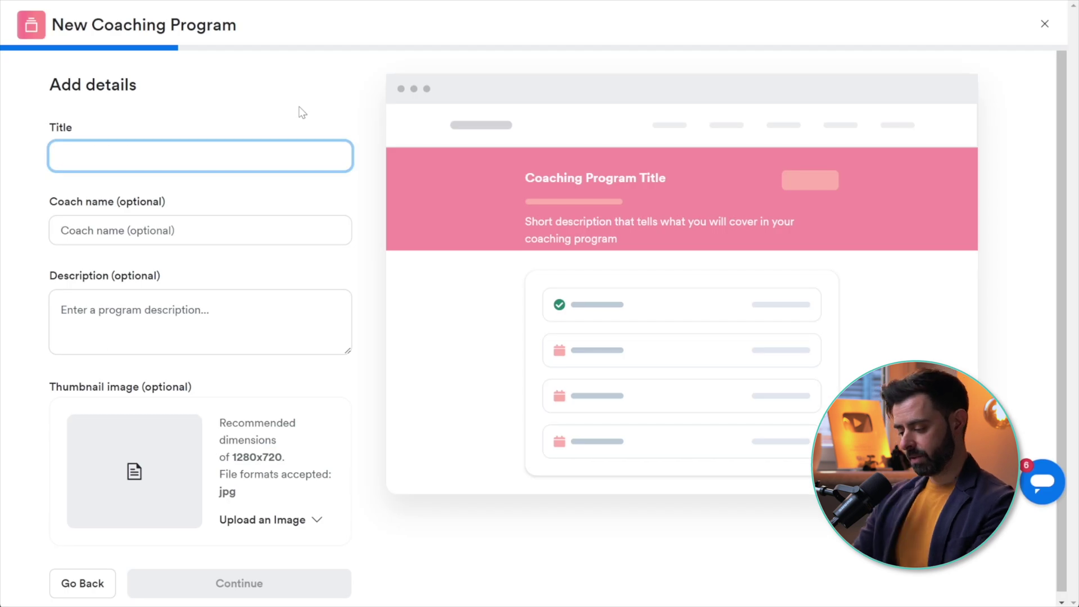
type("1:1 coaching")
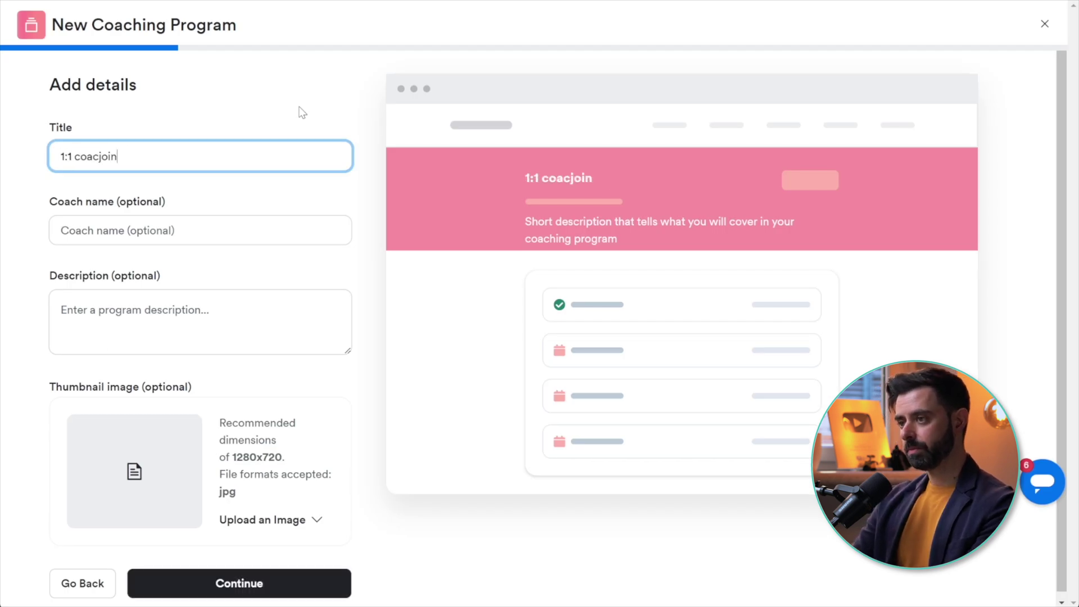
left_click(84, 230)
type("Iacopo Di Luigi")
left_click(211, 308)
type("scal")
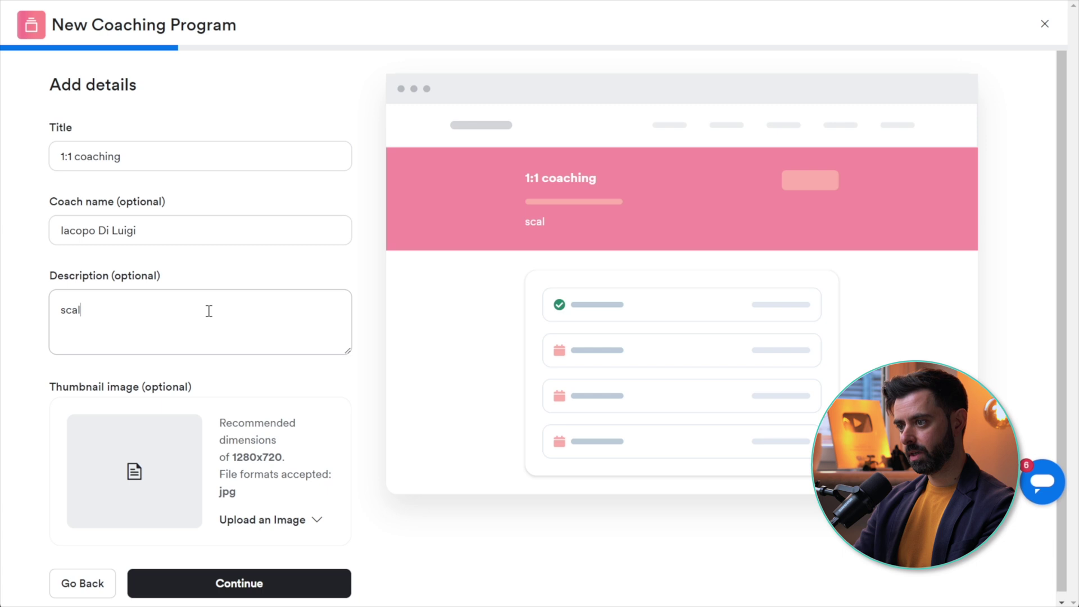
type("e to $10k/month")
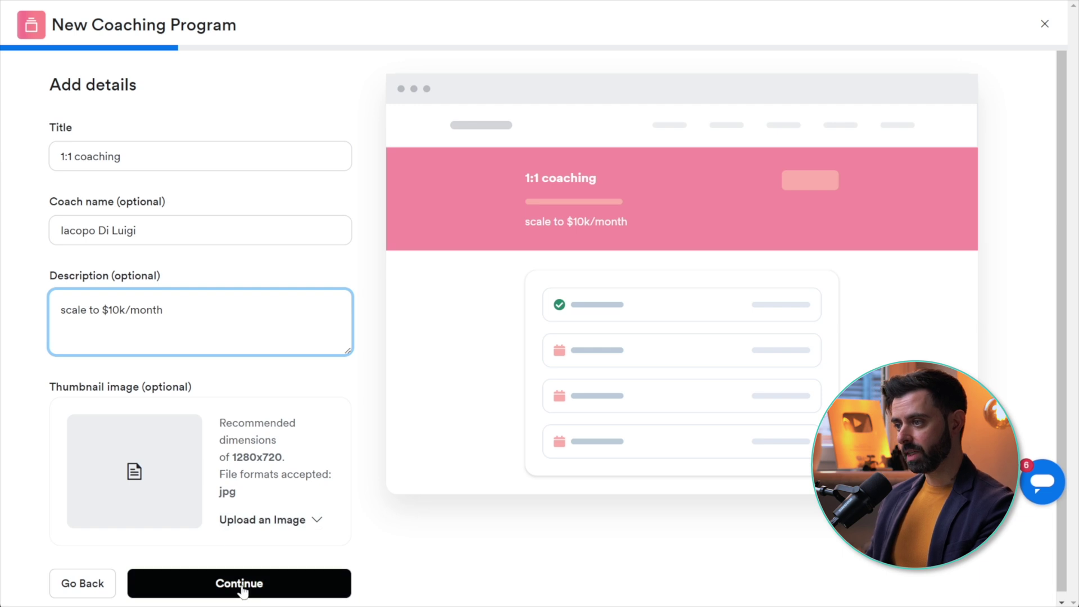
left_click(242, 587)
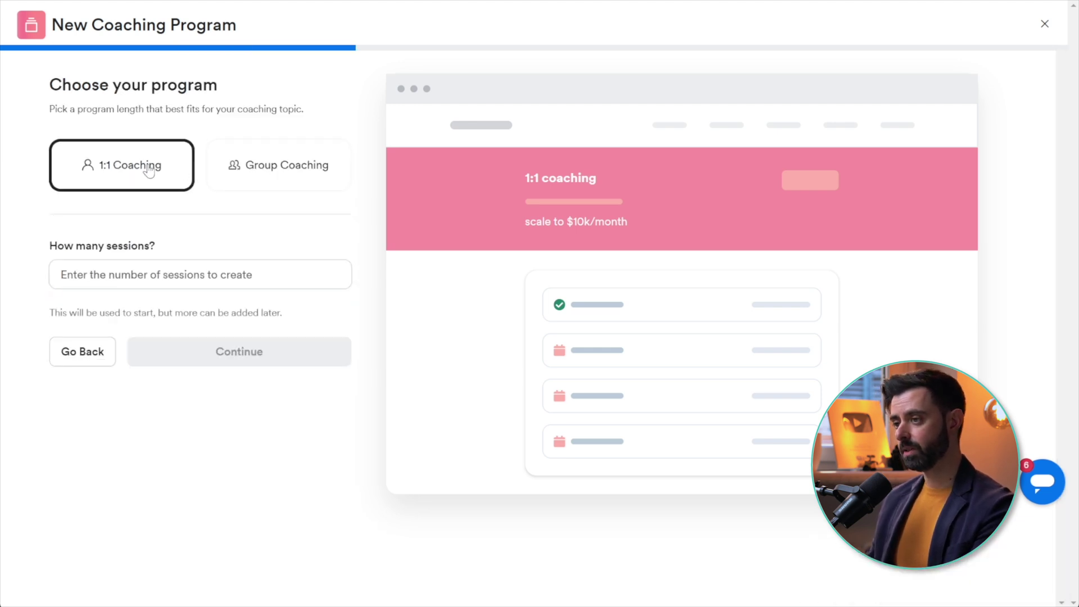
Choose 1:1 Coaching with 10 sessions and continue to scheduling preferences.
left_click(157, 177)
left_click(230, 167)
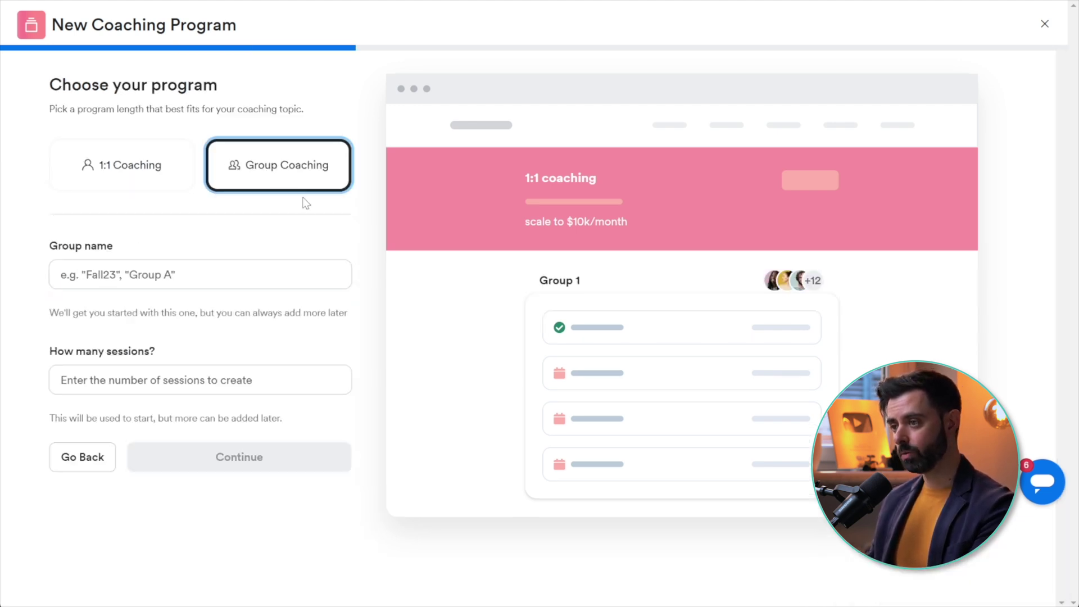
left_click(166, 184)
left_click(145, 281)
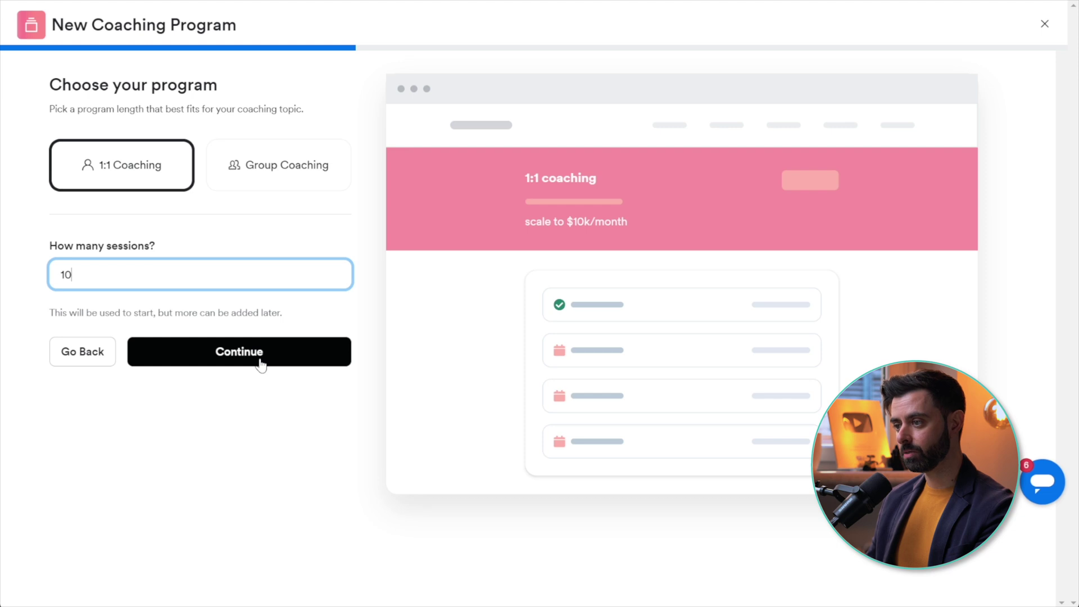
left_click(260, 364)
Switch the scheduling preference to Custom link with the pasted Calendly booking URL.
left_click(337, 175)
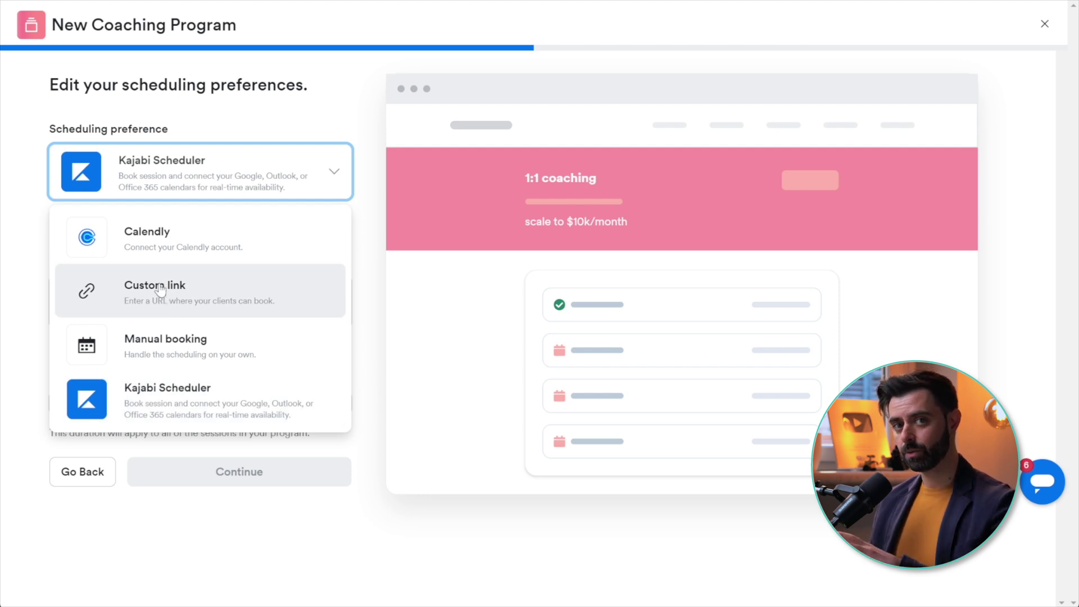
left_click(160, 289)
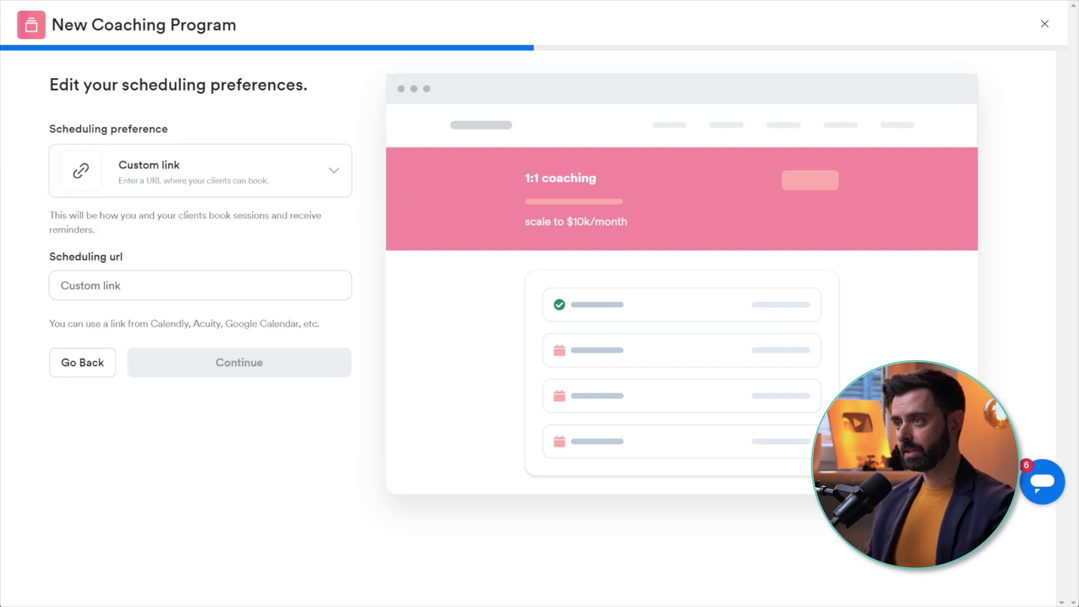
left_click(130, 283)
type("https://calendly.com/iacopo/1to1")
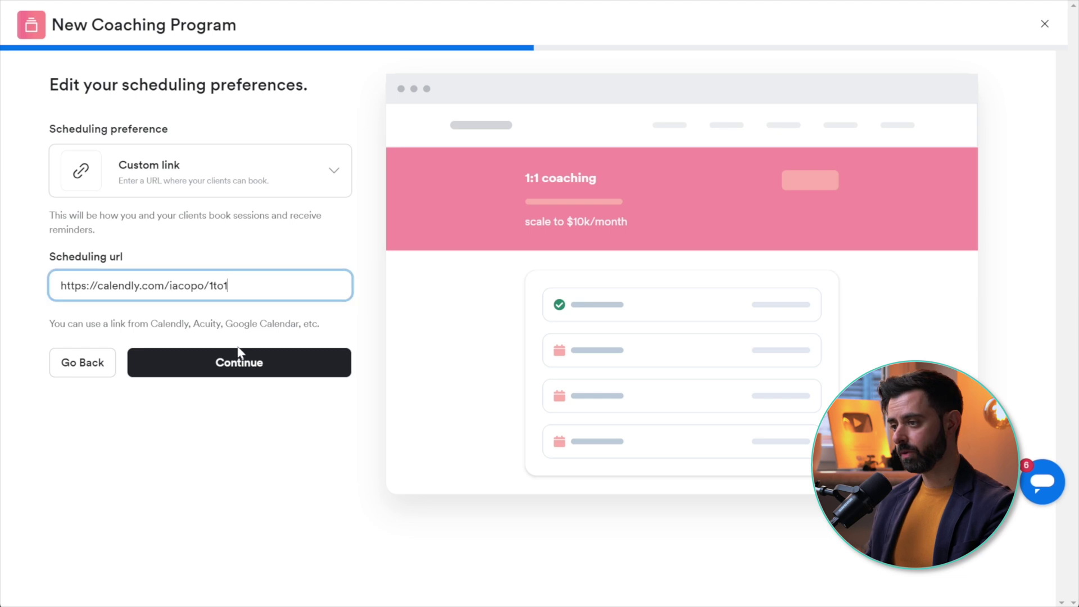
left_click(241, 376)
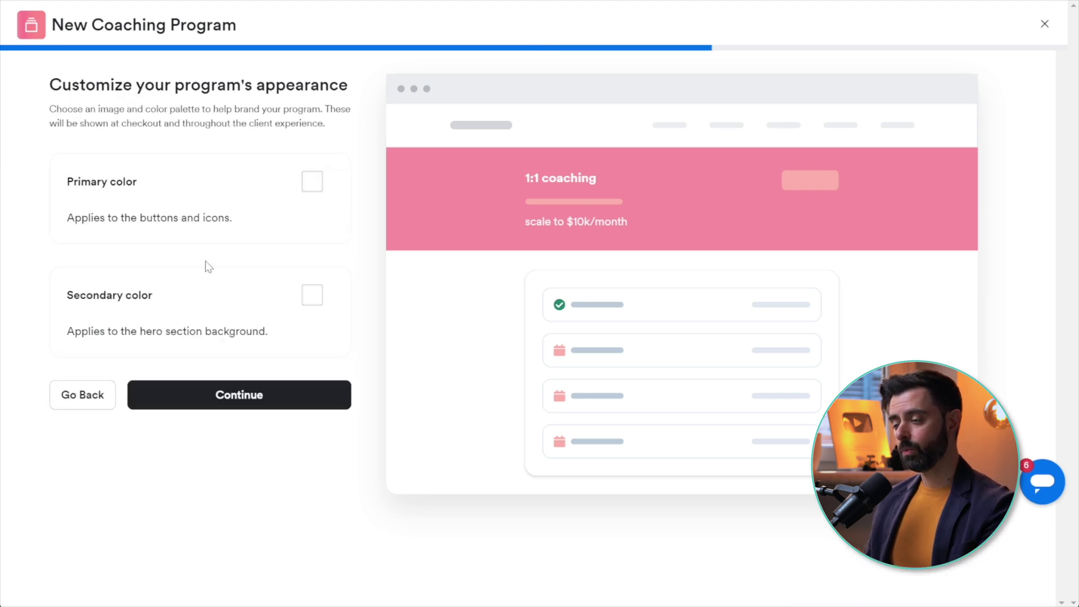
Make the hero background (secondary colour) blue and buttons and icons (primary colour) yellow.
left_click(312, 295)
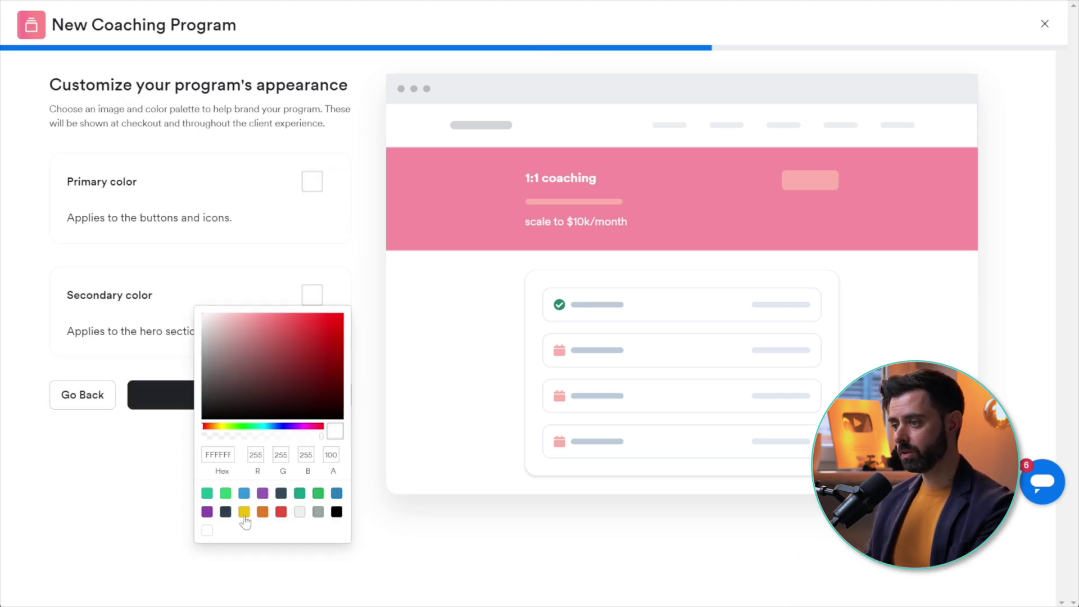
left_click(243, 511)
left_click(244, 492)
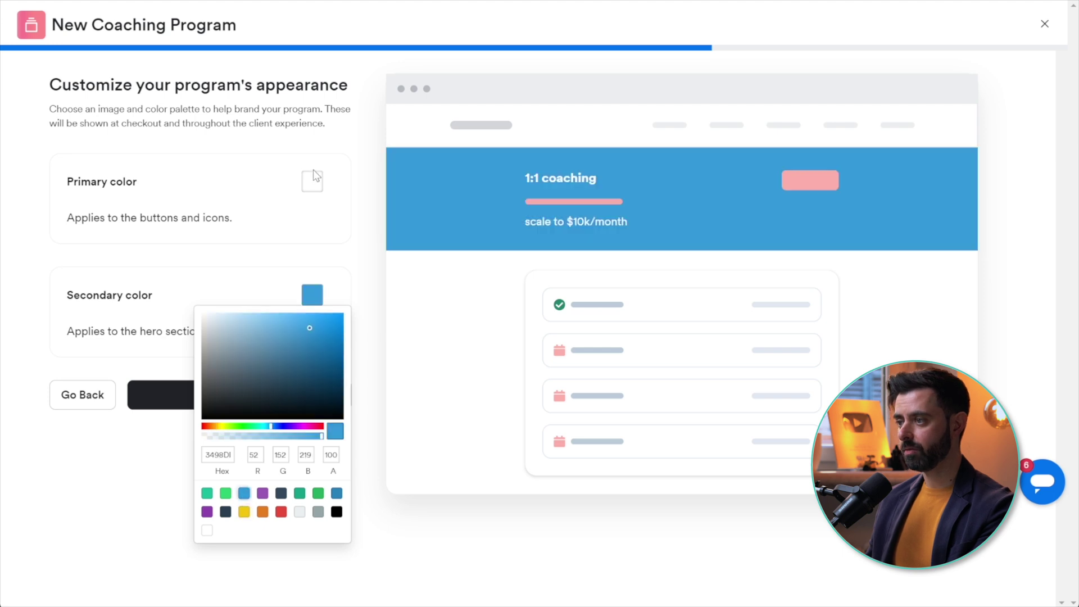
left_click(313, 181)
left_click(244, 398)
left_click(243, 176)
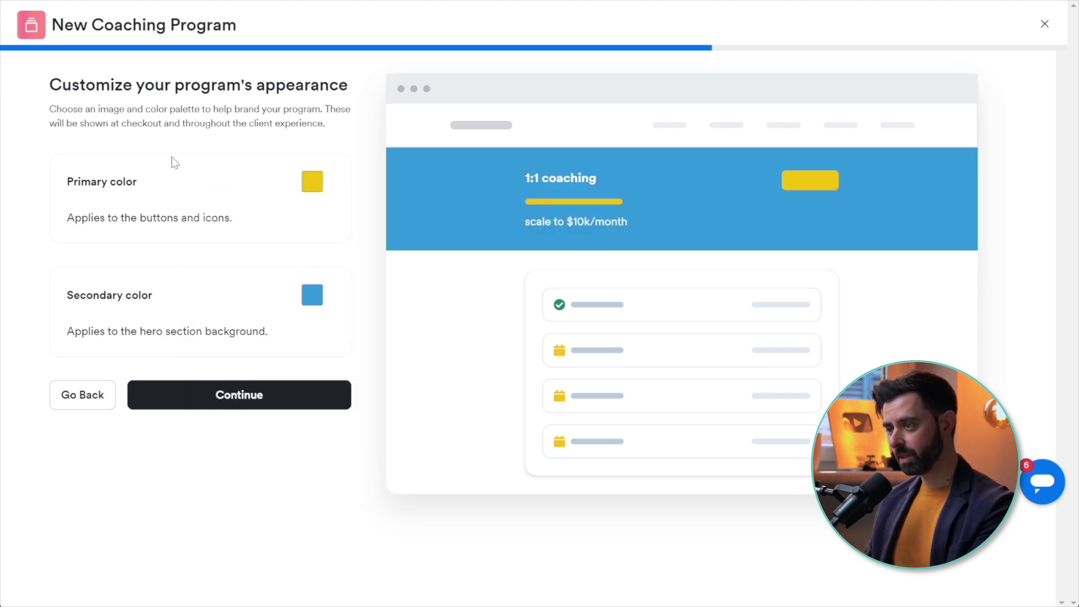
left_click(225, 395)
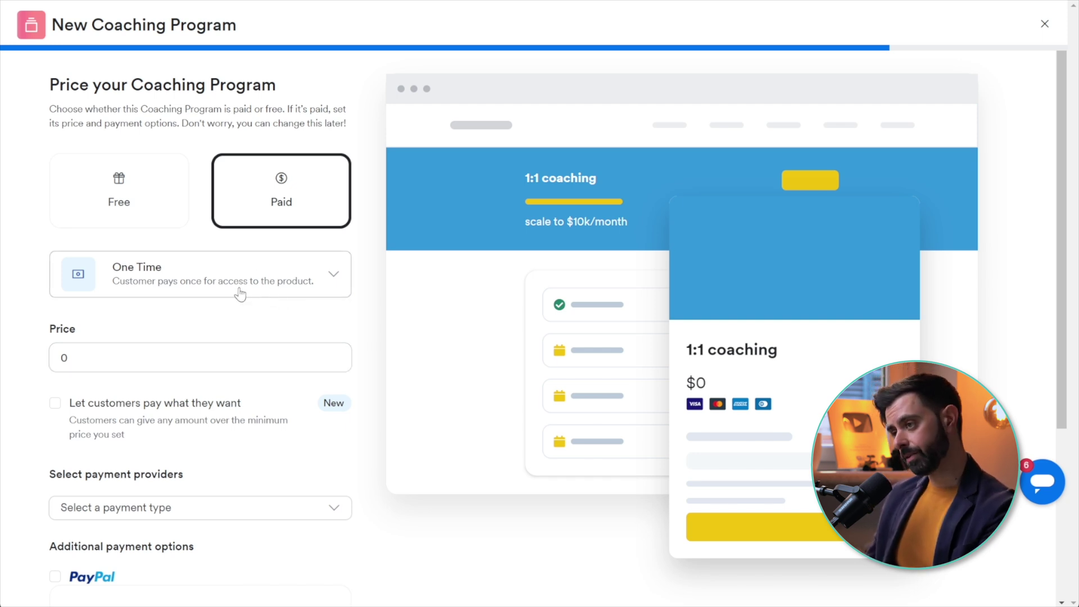
Enter a price of 10000 and choose Stripe as the payment provider.
left_click(106, 357)
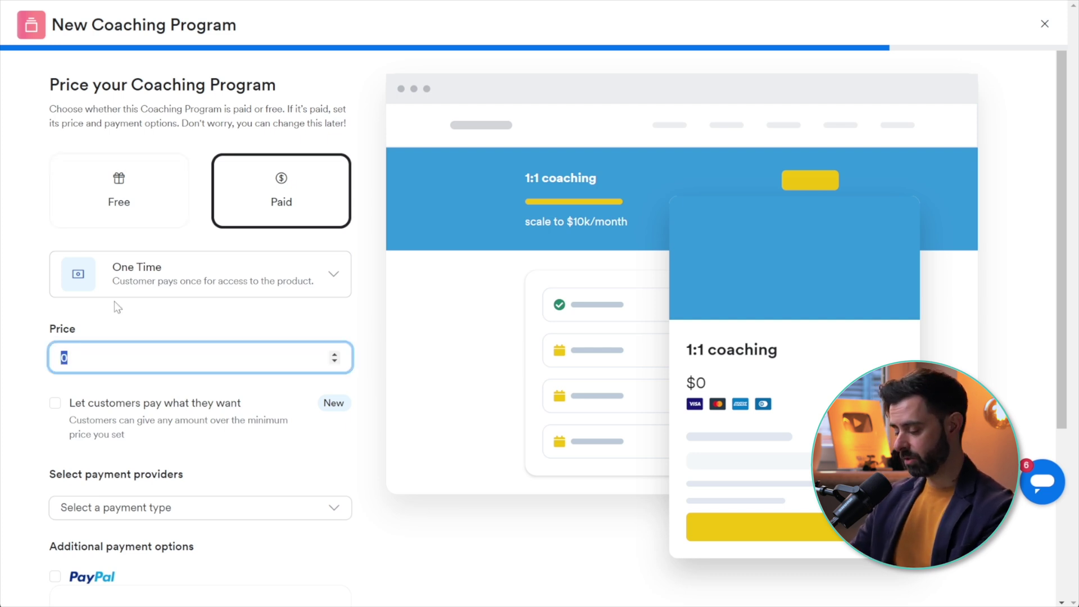
type("10")
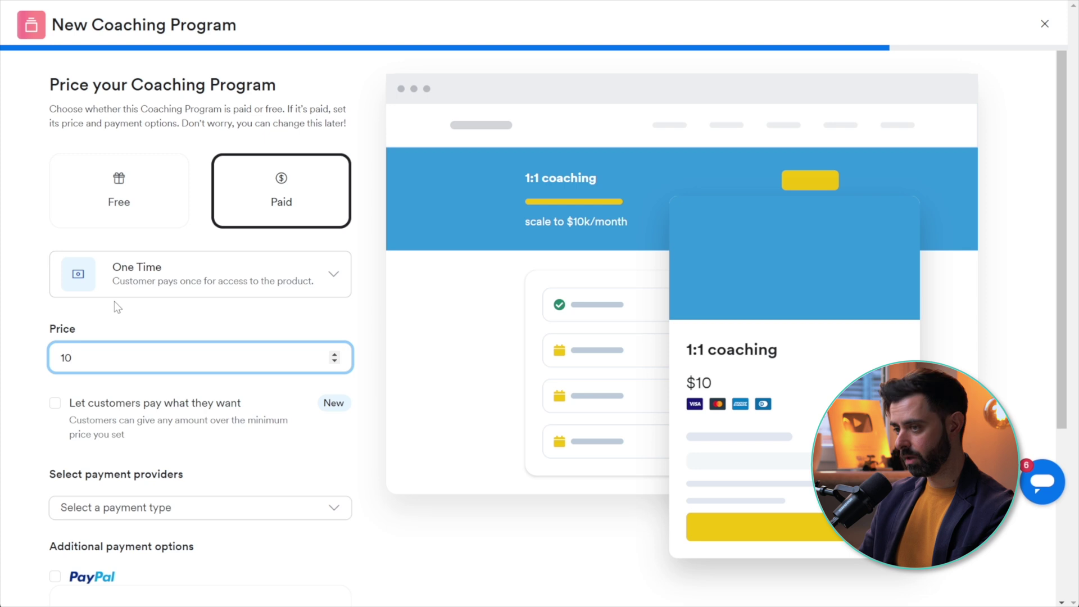
type("000")
scroll(102, 393, "down", 1)
left_click(89, 438)
left_click(98, 497)
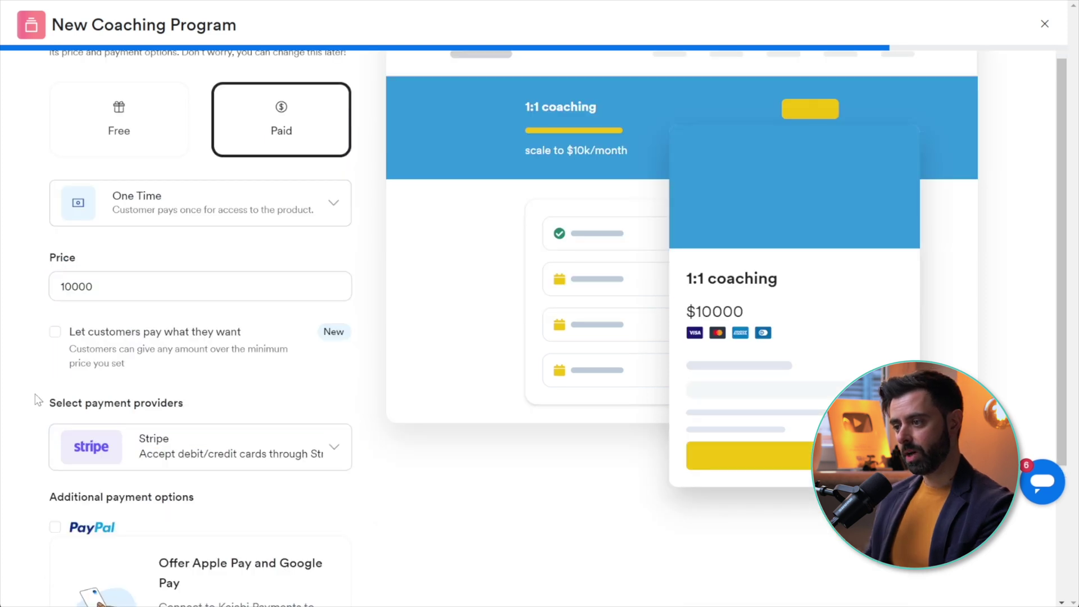
Switch the payment plan to Multi-pay and move to its price and monthly payments fields.
scroll(383, 450, "up", 2)
left_click(169, 287)
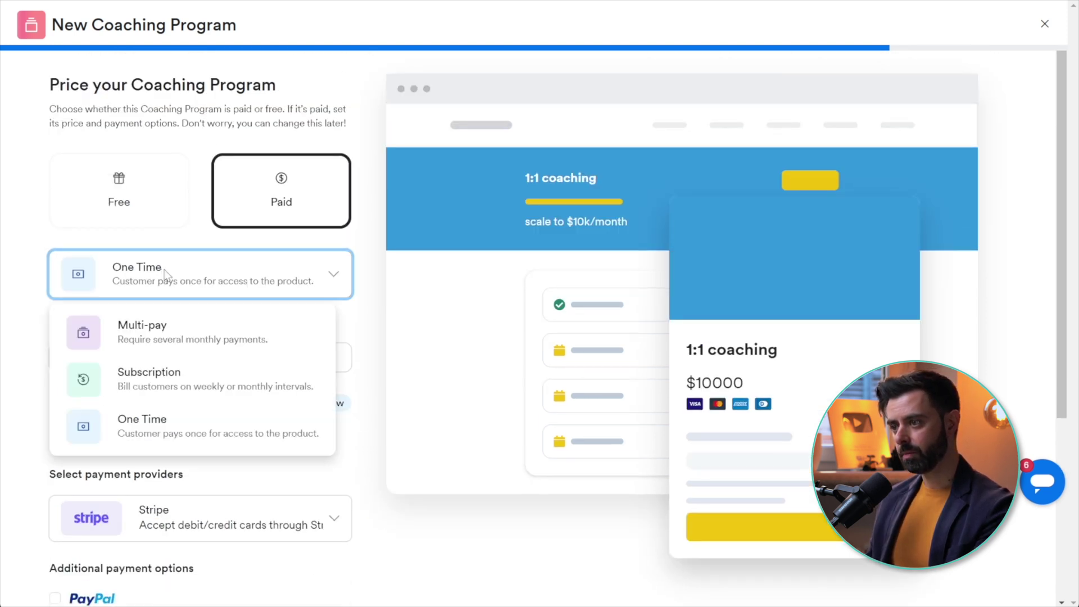
left_click(187, 339)
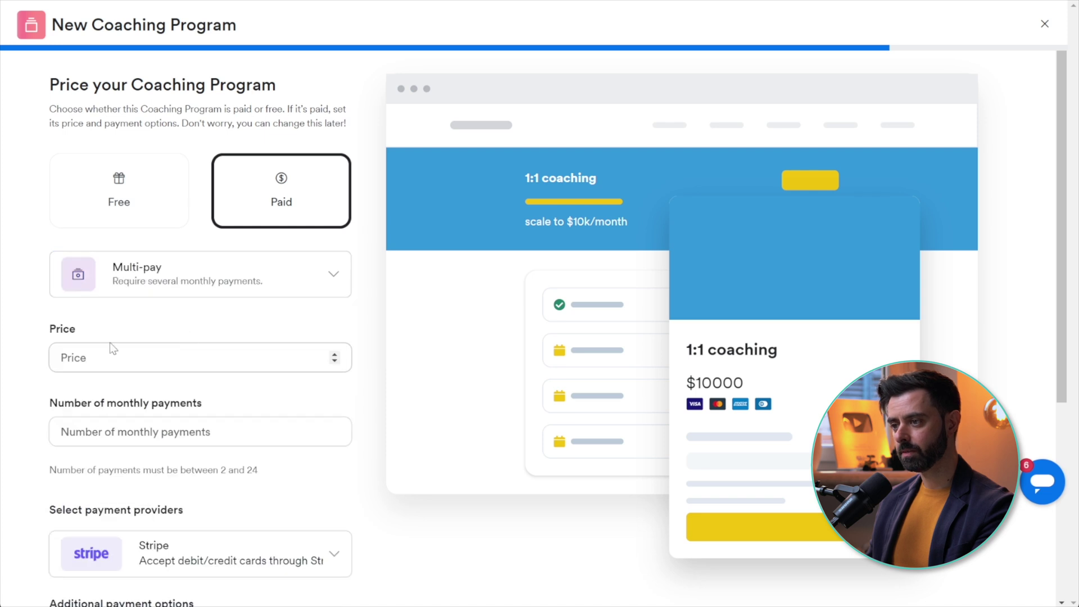
left_click(103, 359)
left_click(109, 432)
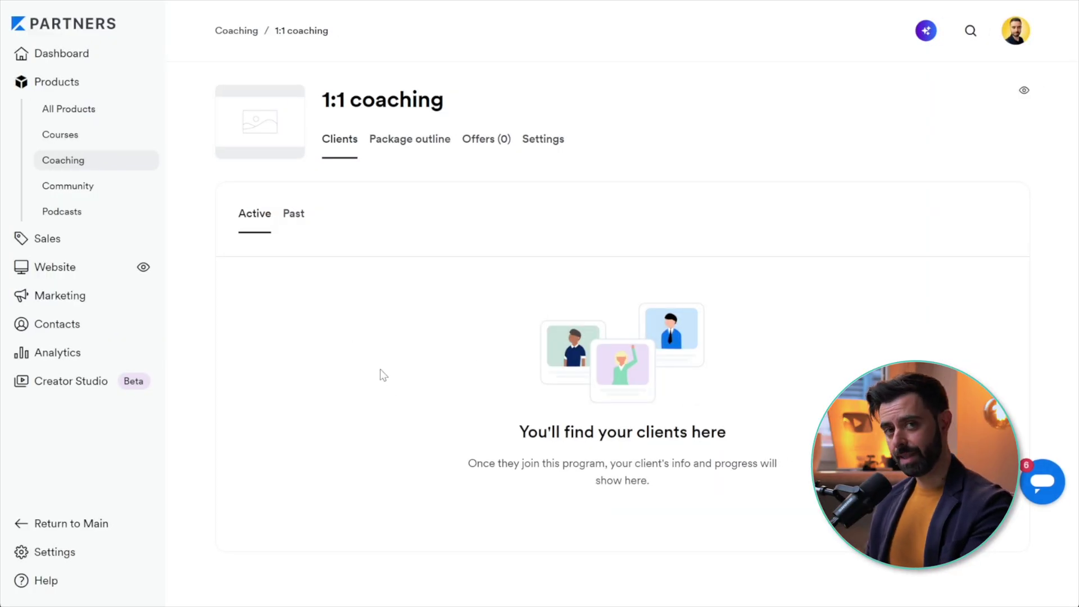
Open the Package outline tab and scroll through the 10 listed sessions.
left_click(403, 145)
scroll(224, 242, "down", 5)
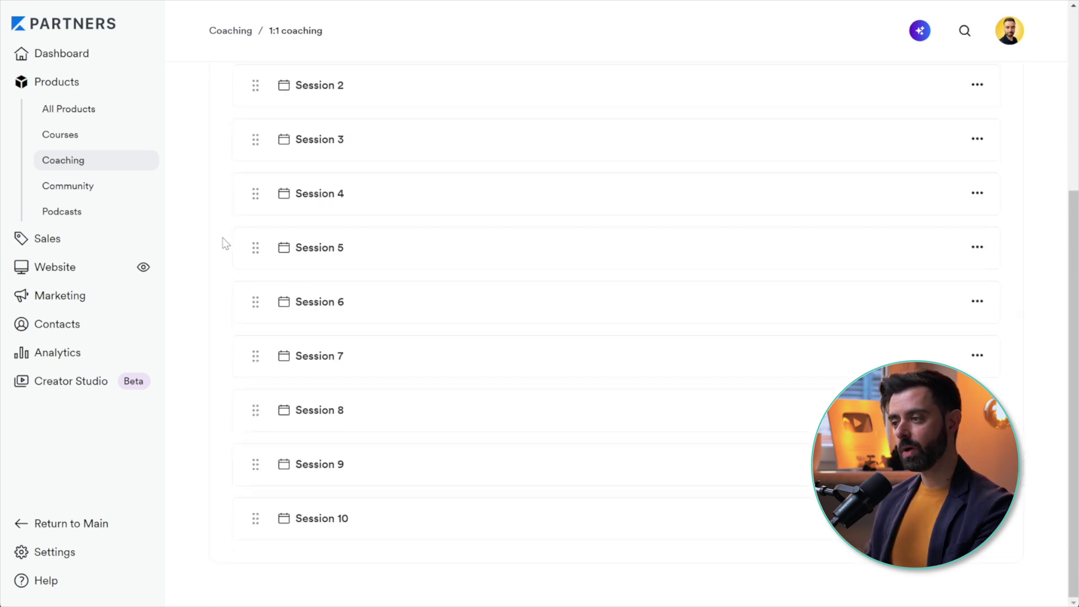
scroll(322, 499, "up", 5)
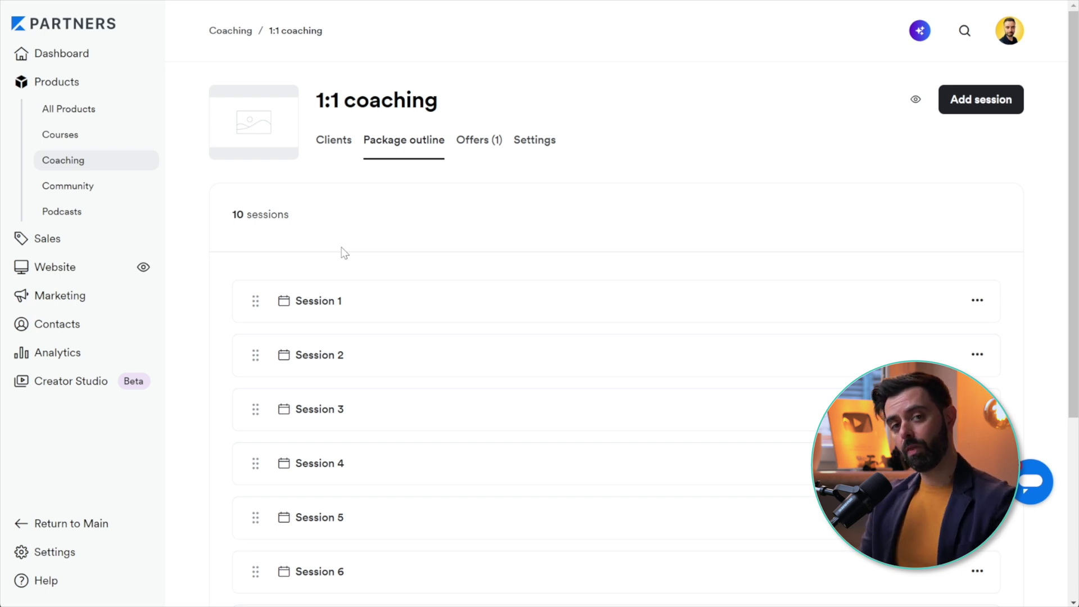
Open Session 1 for editing and review its title and description.
left_click(320, 304)
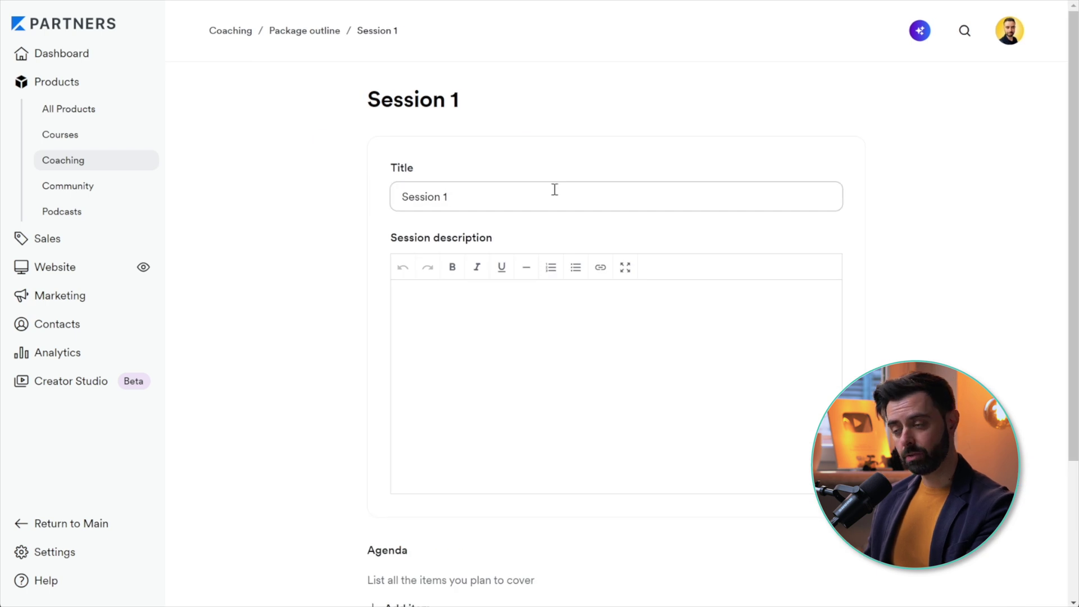
left_click(554, 191)
left_click(529, 352)
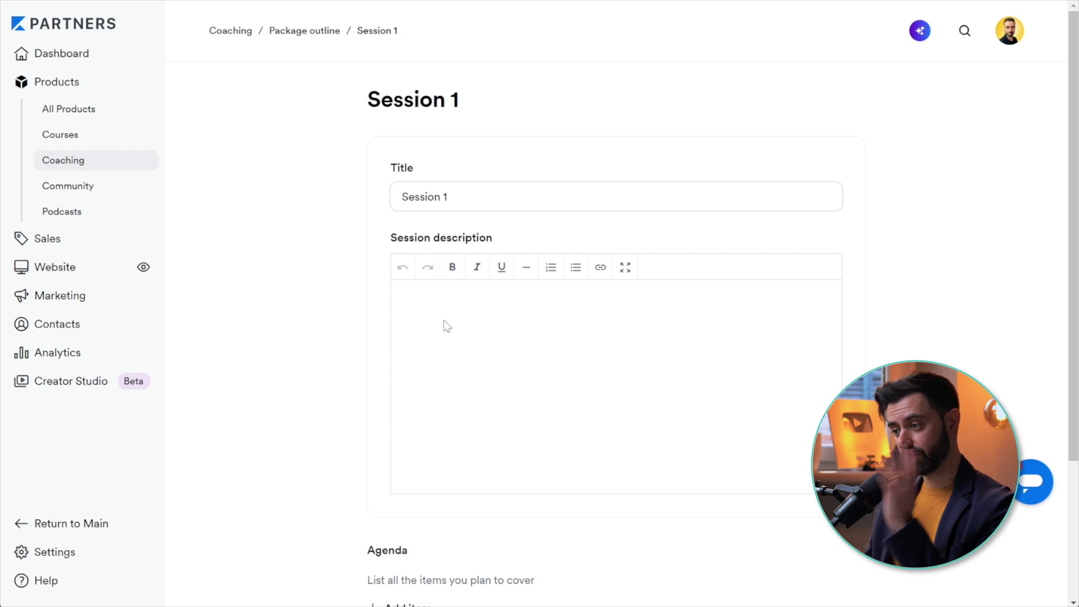
scroll(446, 347, "down", 3)
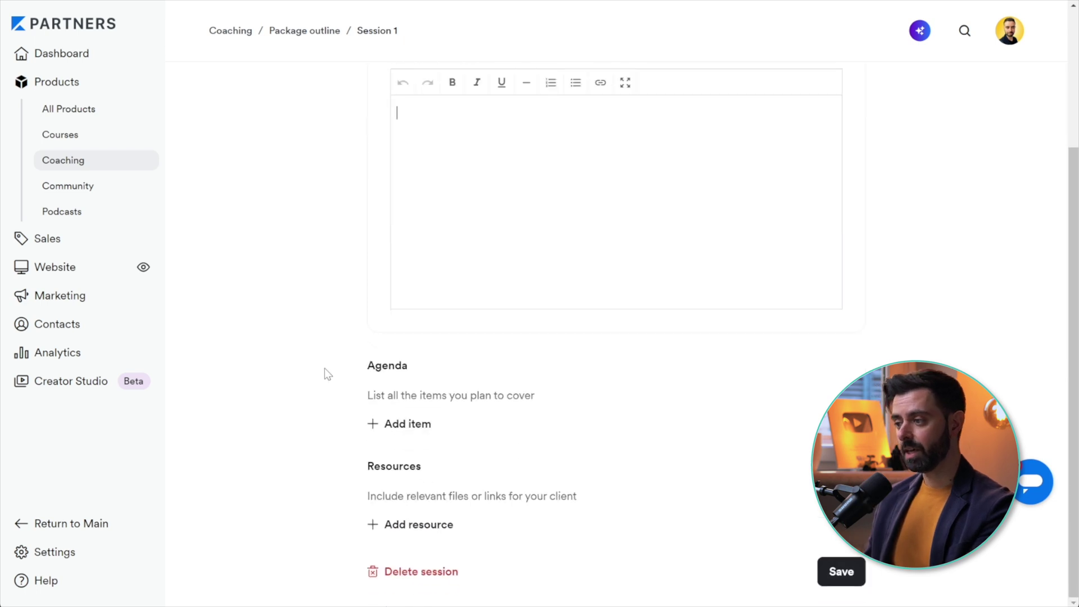
Add agenda items marketing research, assessment of present assets, and offer overview.
left_click(403, 427)
type("marker")
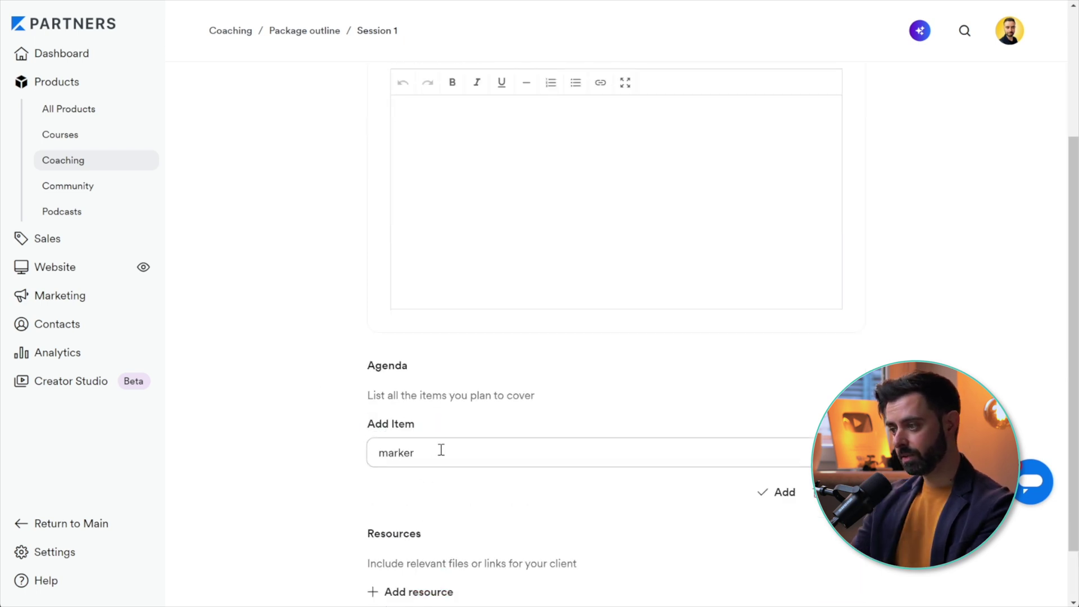
type("ing research")
key("Return")
type("assessment of present")
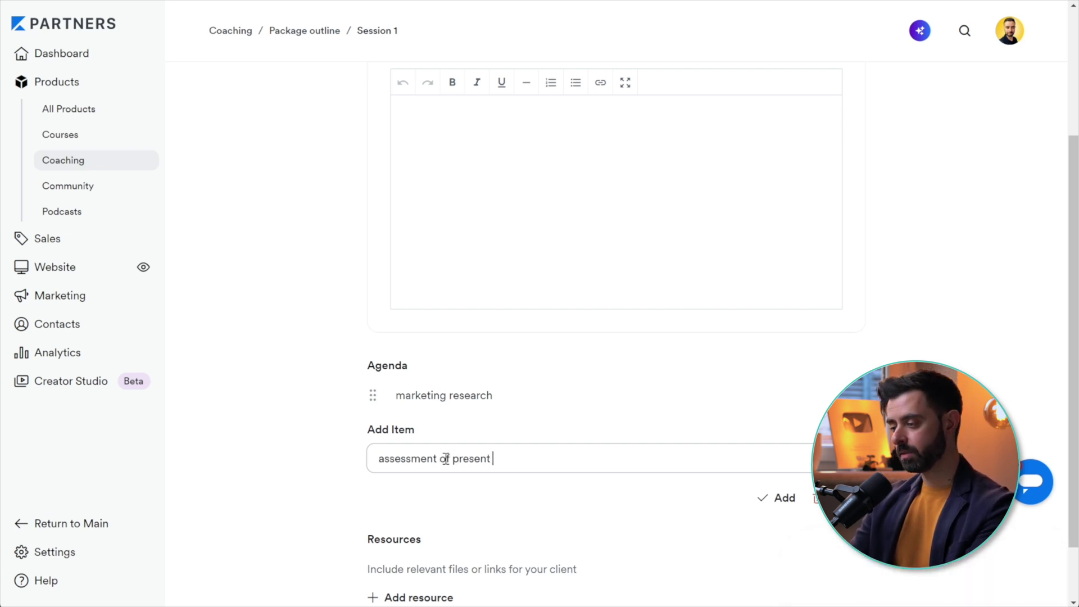
type(" assets")
key("Return")
type("offe")
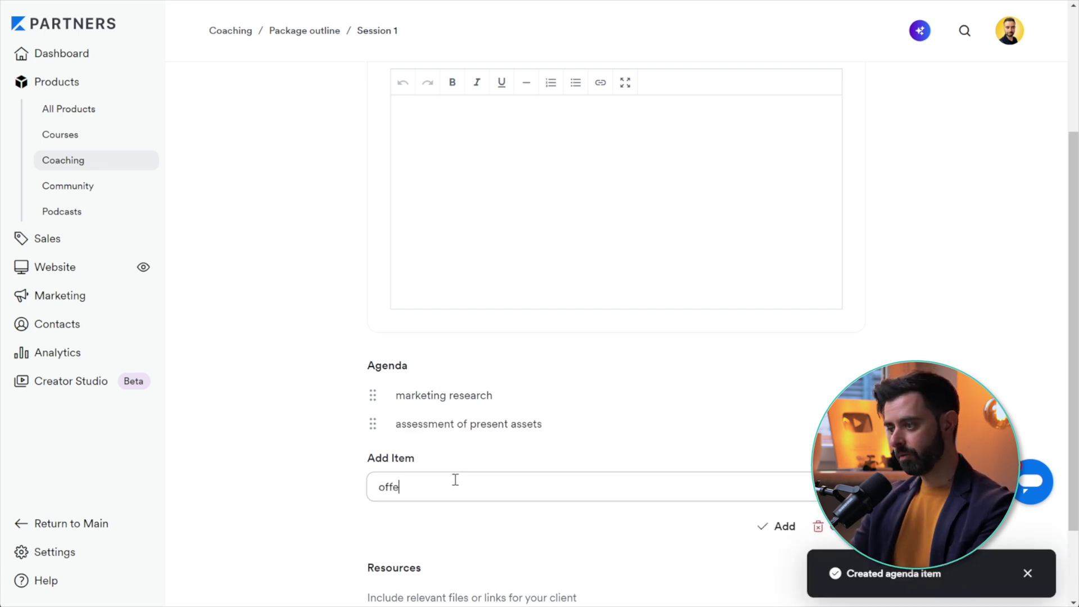
type("r overview")
key("Return")
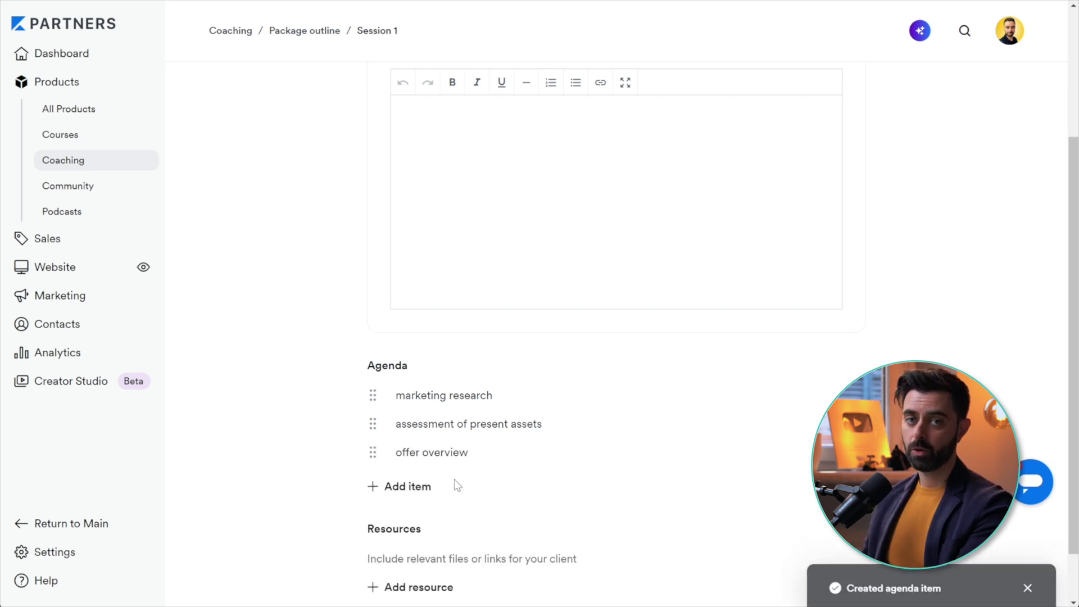
Dismiss the Add resource choices without adding one, then save Session 1.
scroll(471, 488, "down", 1)
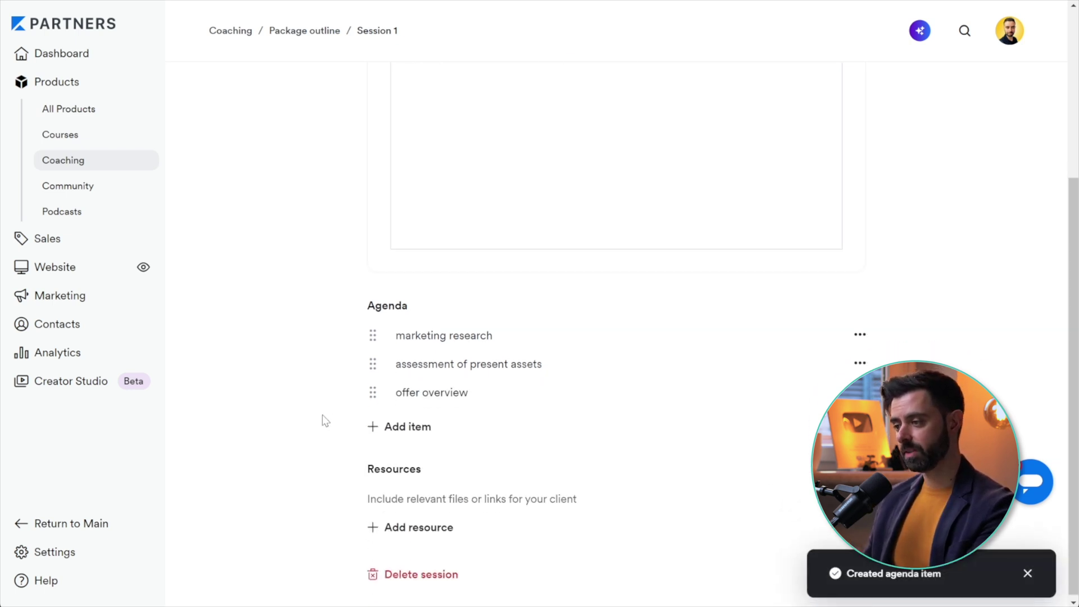
left_click(428, 531)
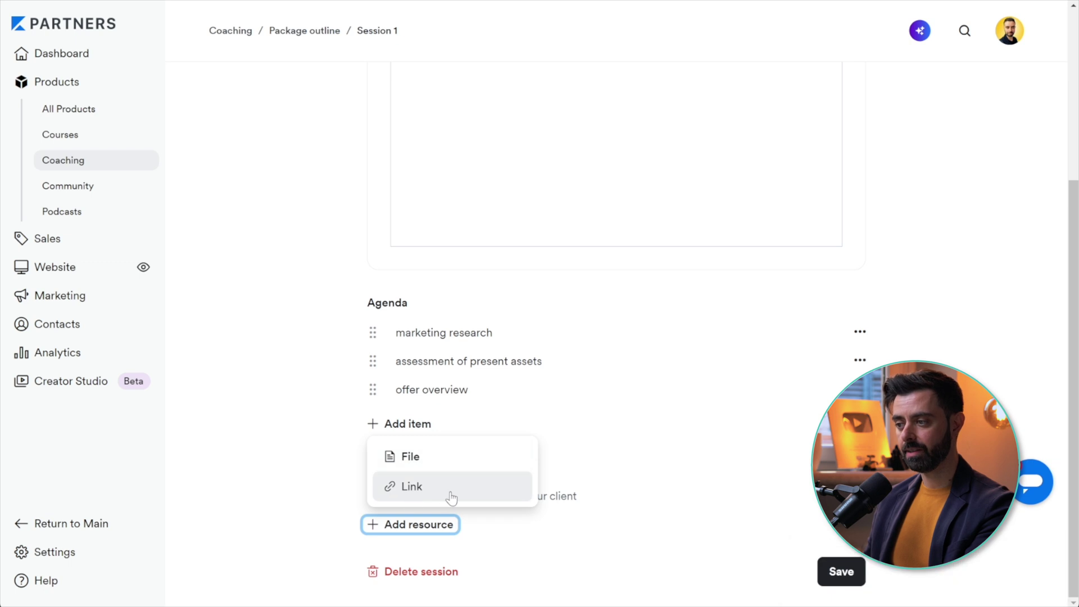
left_click(335, 446)
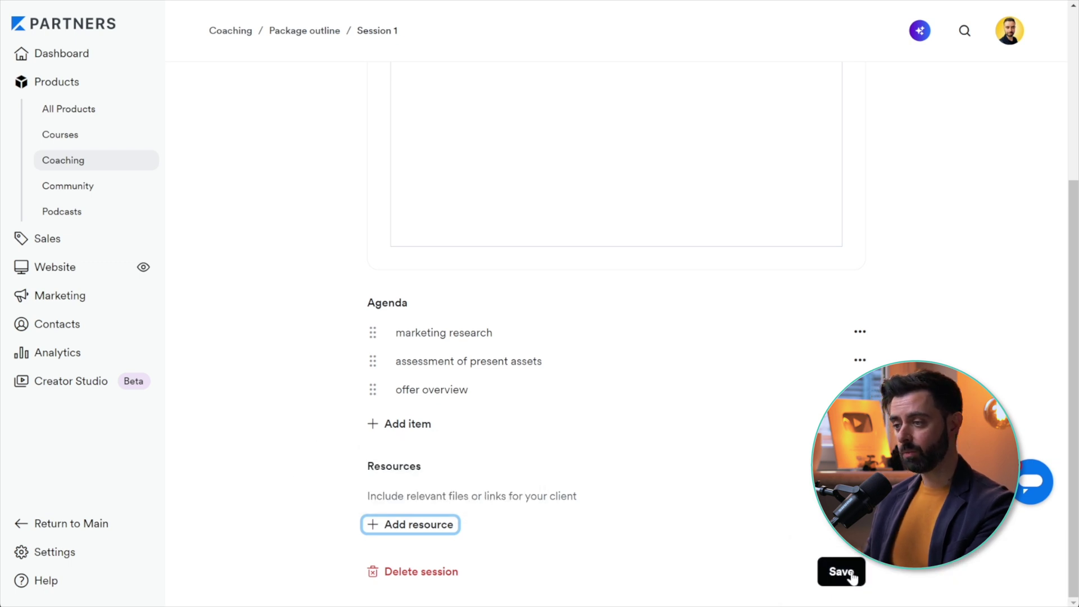
left_click(850, 577)
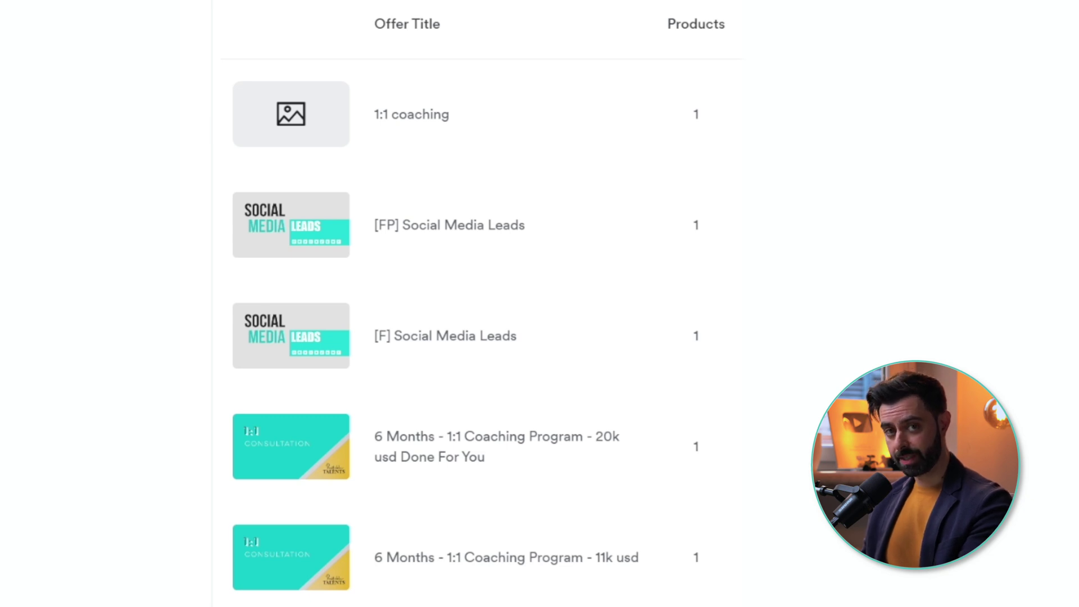
Open the 1:1 coaching offer and add Offer Launch as a product.
left_click(427, 116)
scroll(77, 248, "down", 5)
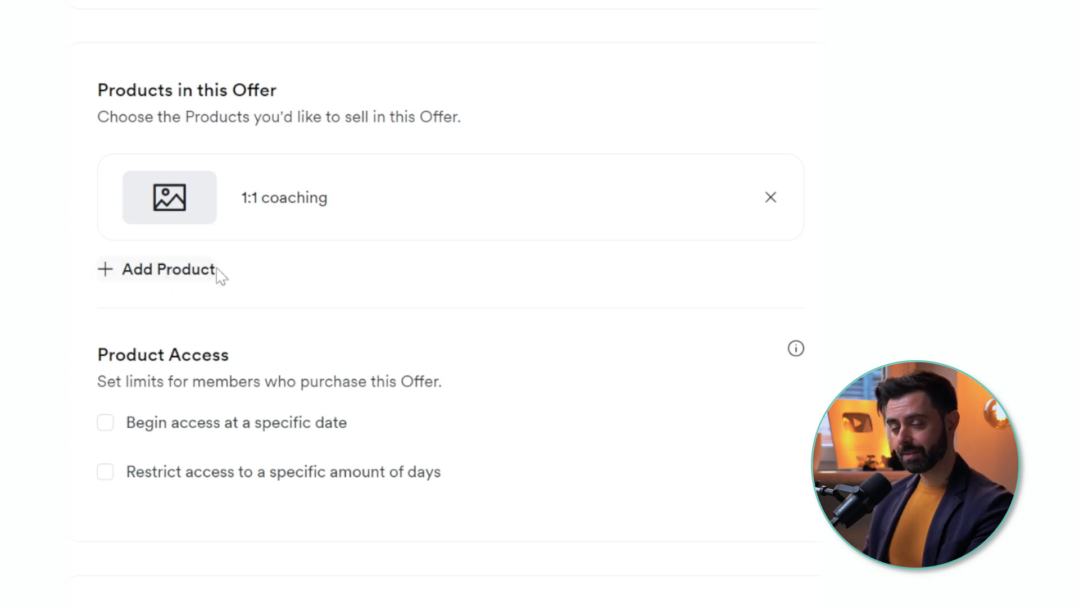
left_click(181, 276)
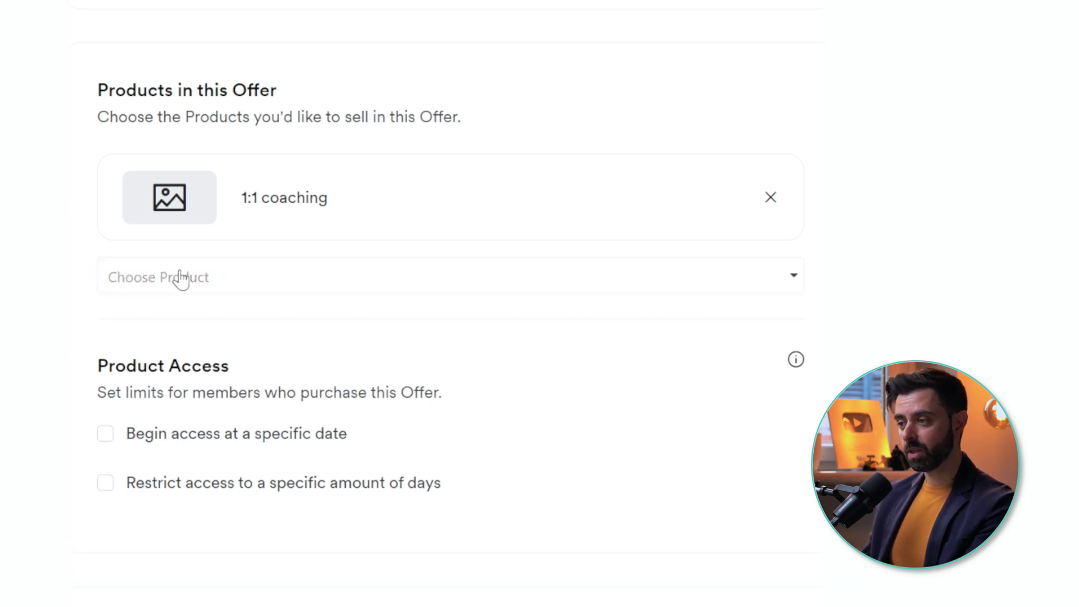
left_click(217, 279)
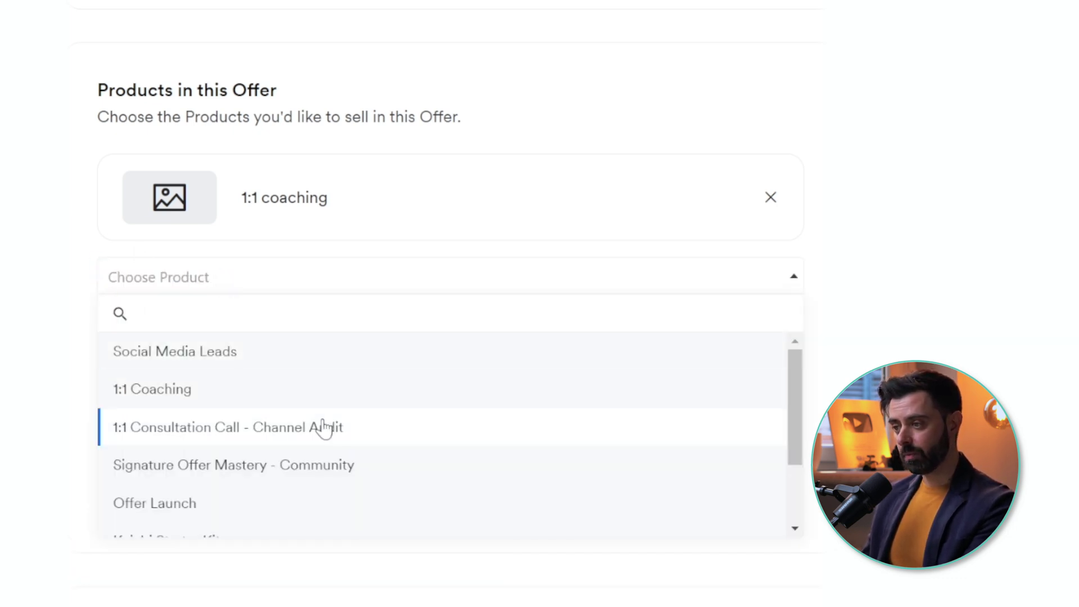
scroll(168, 500, "down", 1)
left_click(307, 472)
Add Kajabi Starter Kit and Youtube Profit Strategy to the offer.
left_click(248, 369)
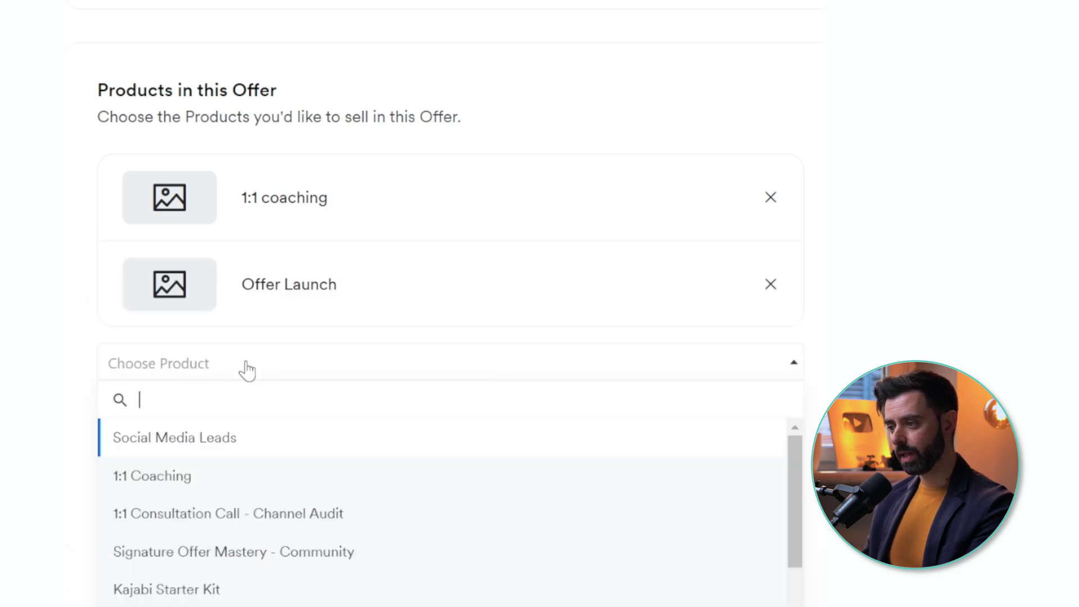
scroll(285, 515, "down", 2)
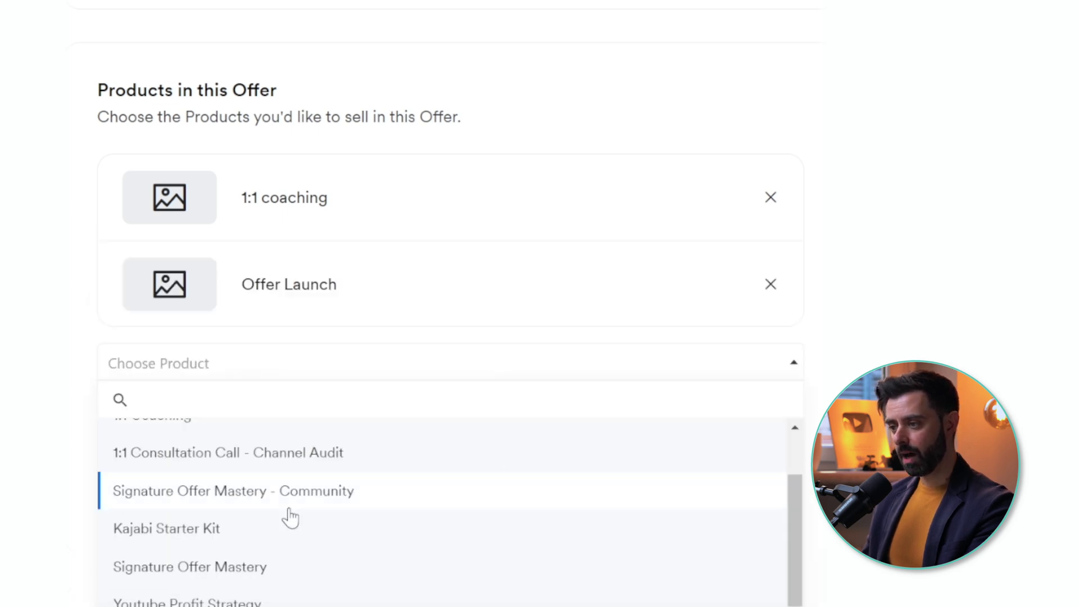
left_click(227, 531)
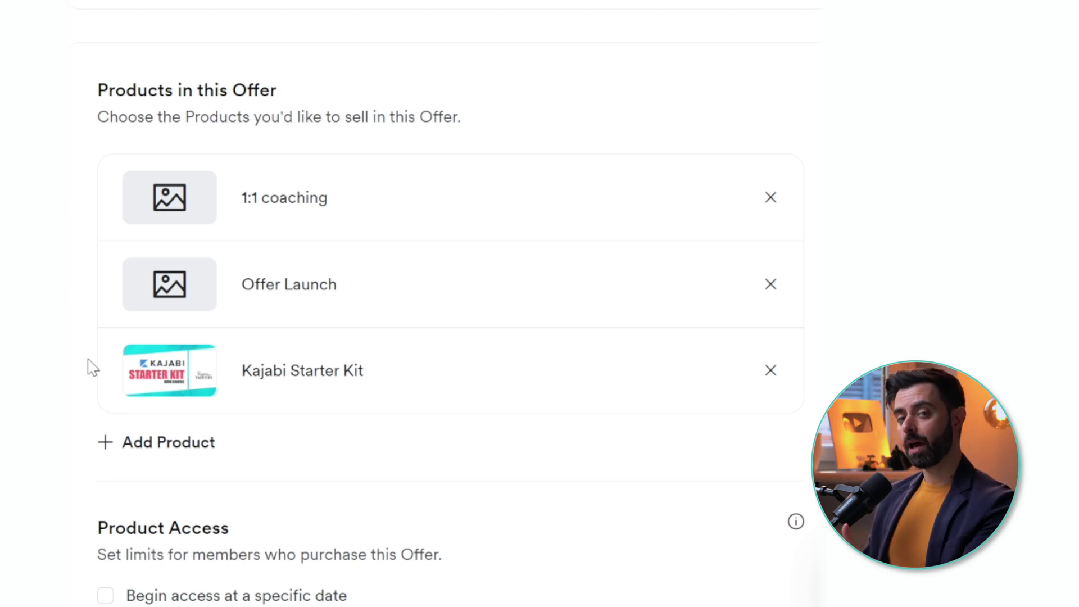
left_click(105, 448)
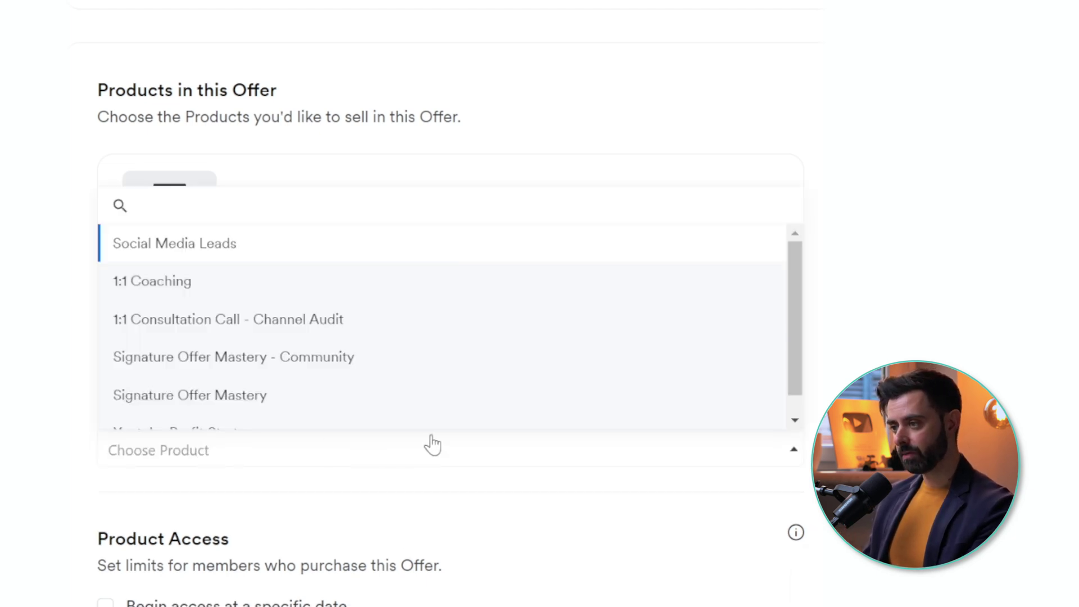
scroll(223, 419, "down", 1)
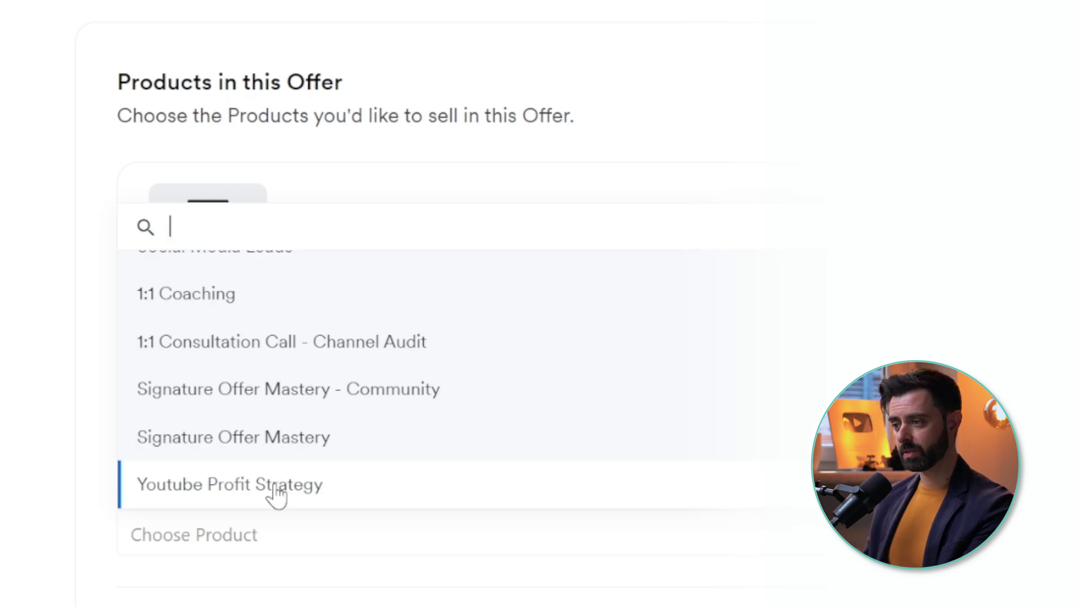
left_click(275, 492)
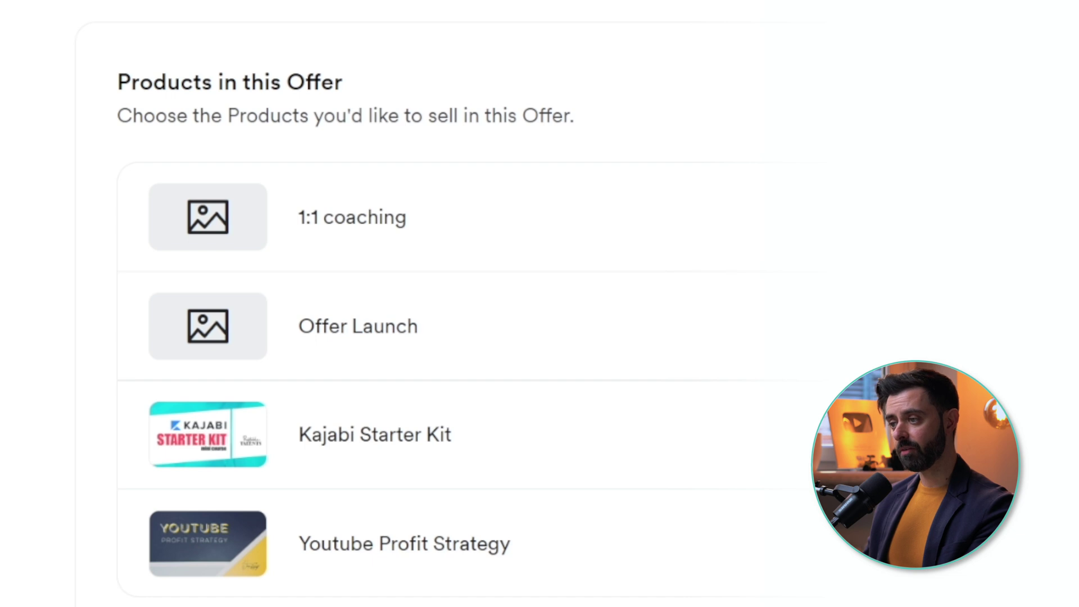
scroll(112, 596, "up", 10)
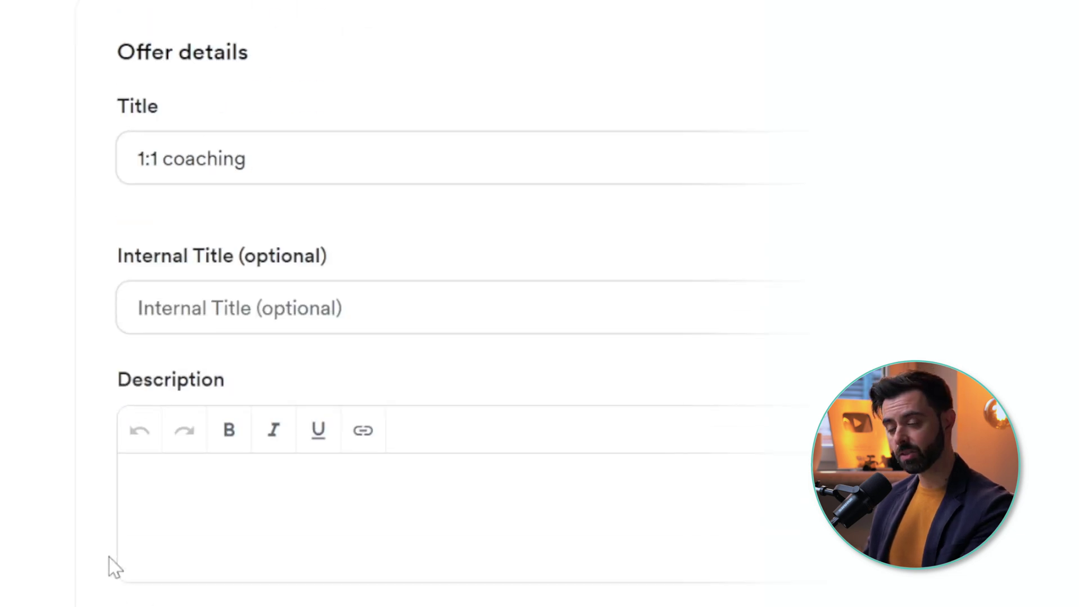
scroll(112, 567, "down", 12)
scroll(205, 323, "up", 5)
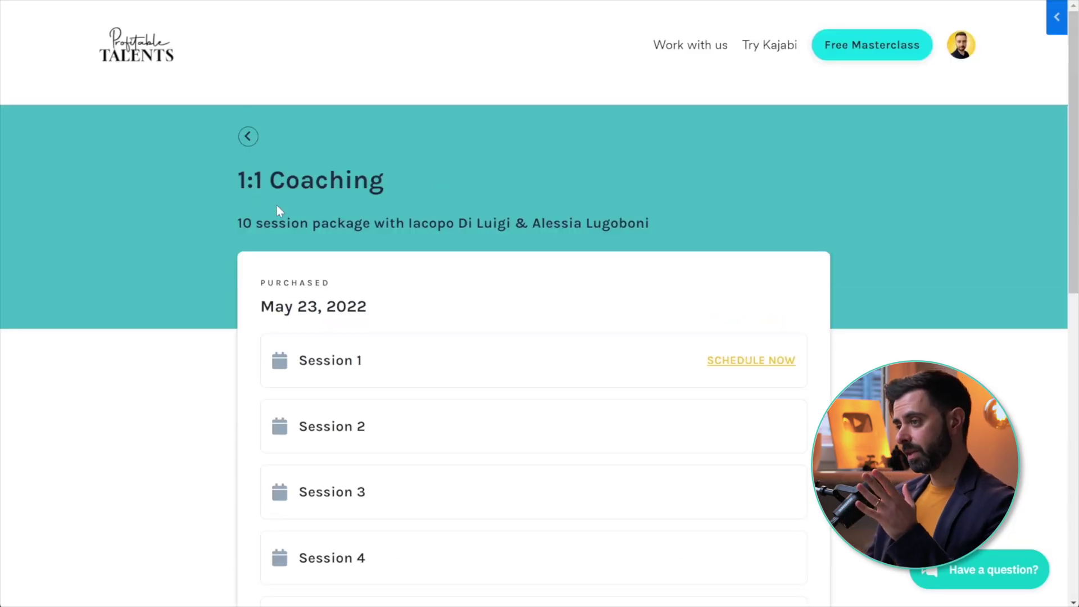
Select and deselect the program's subtitle text, then scroll the client view.
triple_click(241, 212)
left_click(241, 187)
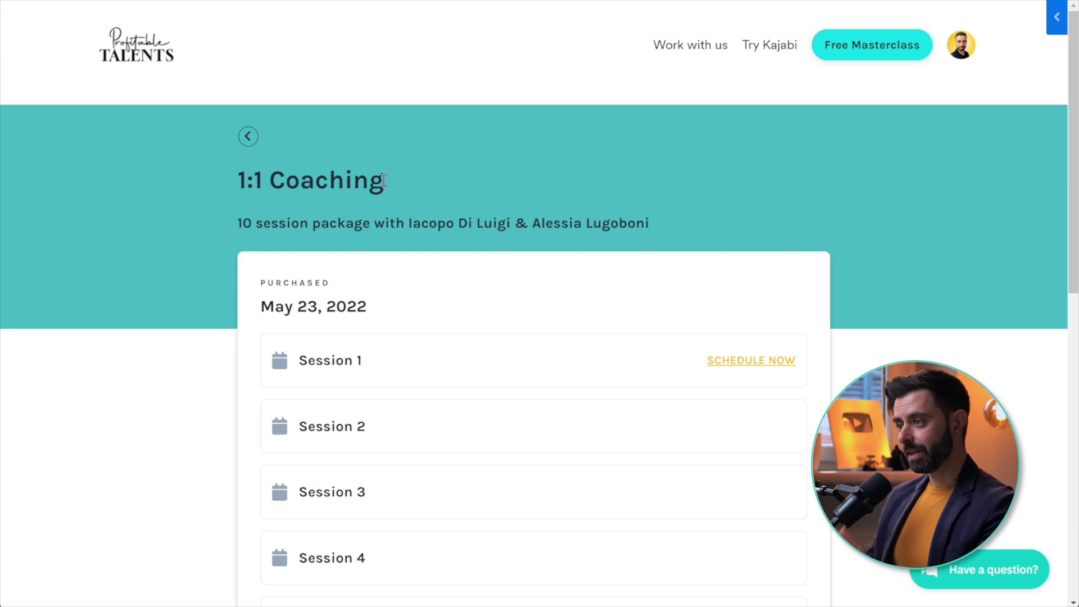
triple_click(248, 223)
left_click(255, 231)
left_click_drag(243, 225, 627, 225)
left_click(567, 227)
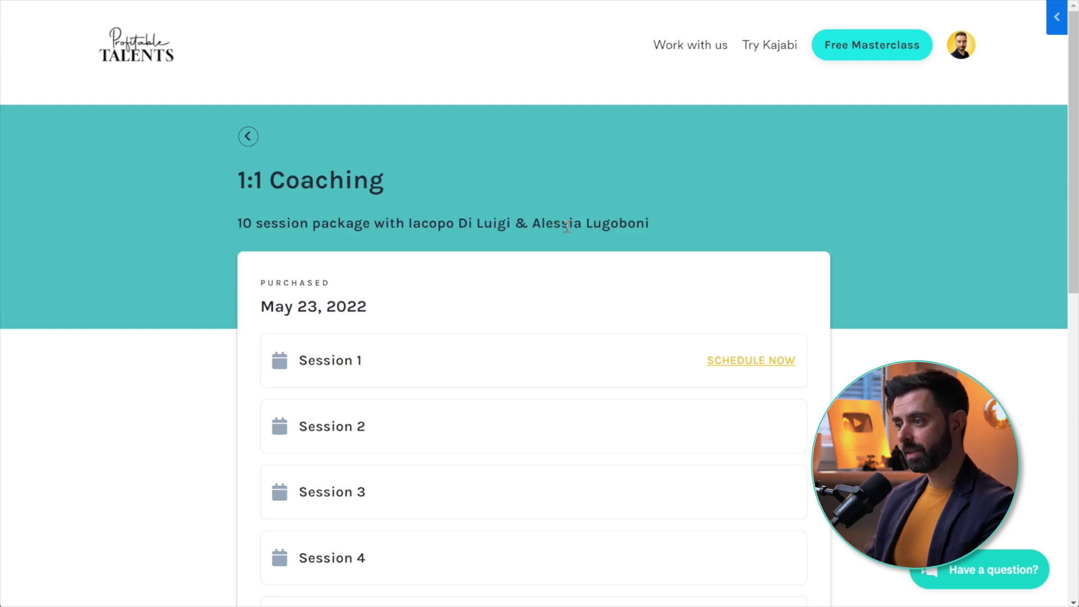
scroll(545, 222, "down", 4)
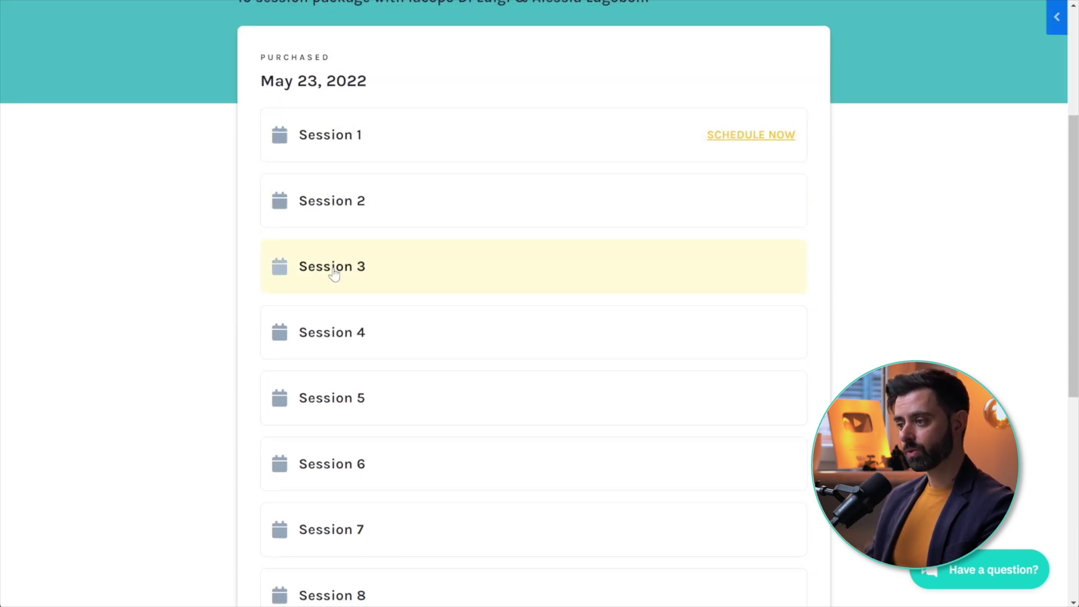
scroll(360, 337, "down", 5)
scroll(378, 398, "up", 6)
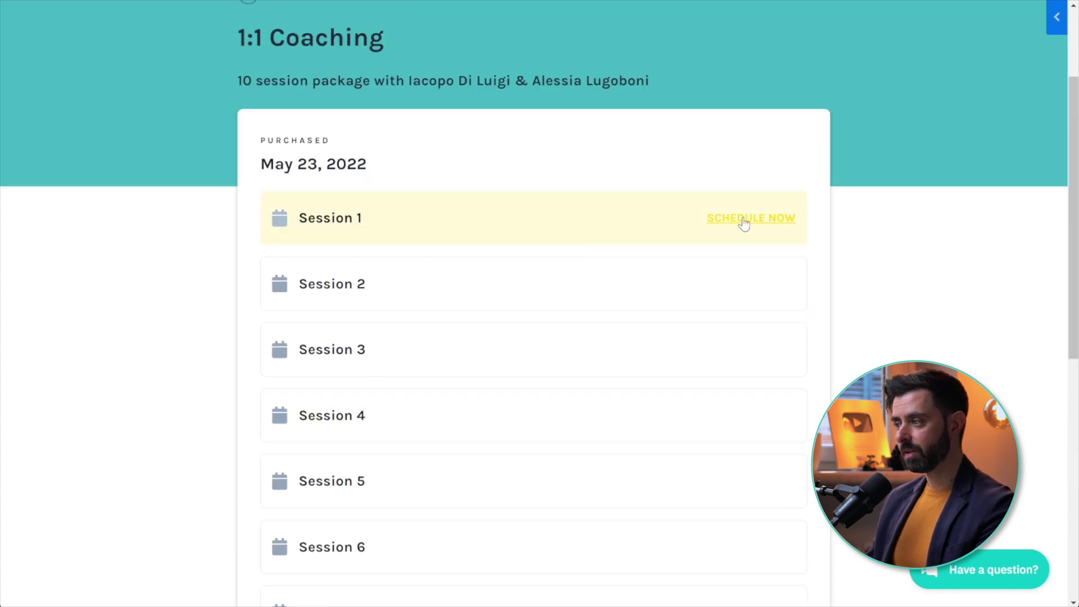
Open Session 1, bring up its Calendly booking calendar, then close it.
left_click(602, 231)
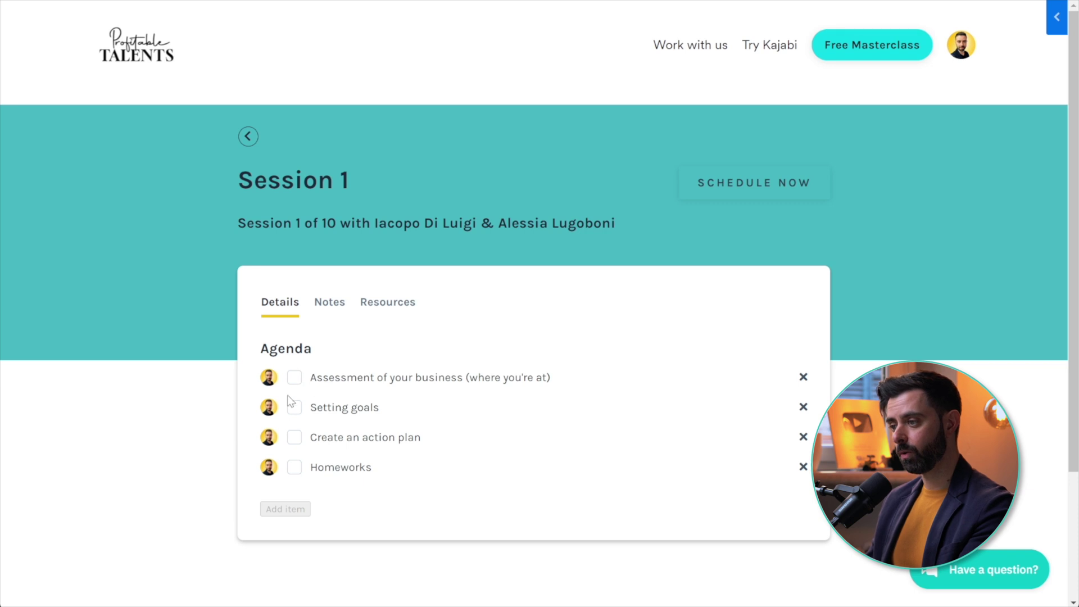
left_click(743, 185)
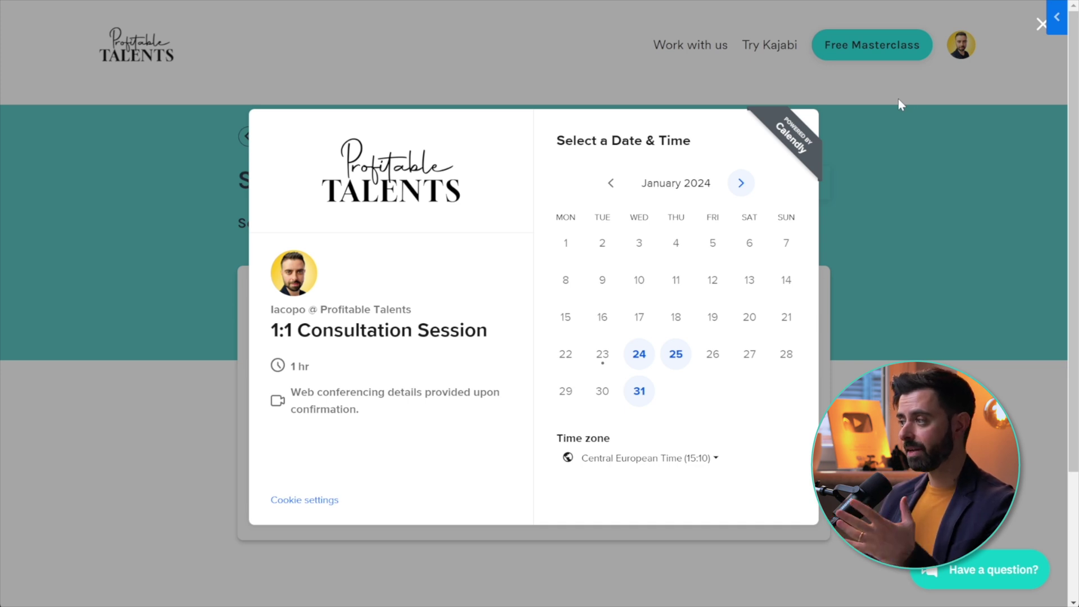
left_click(1040, 26)
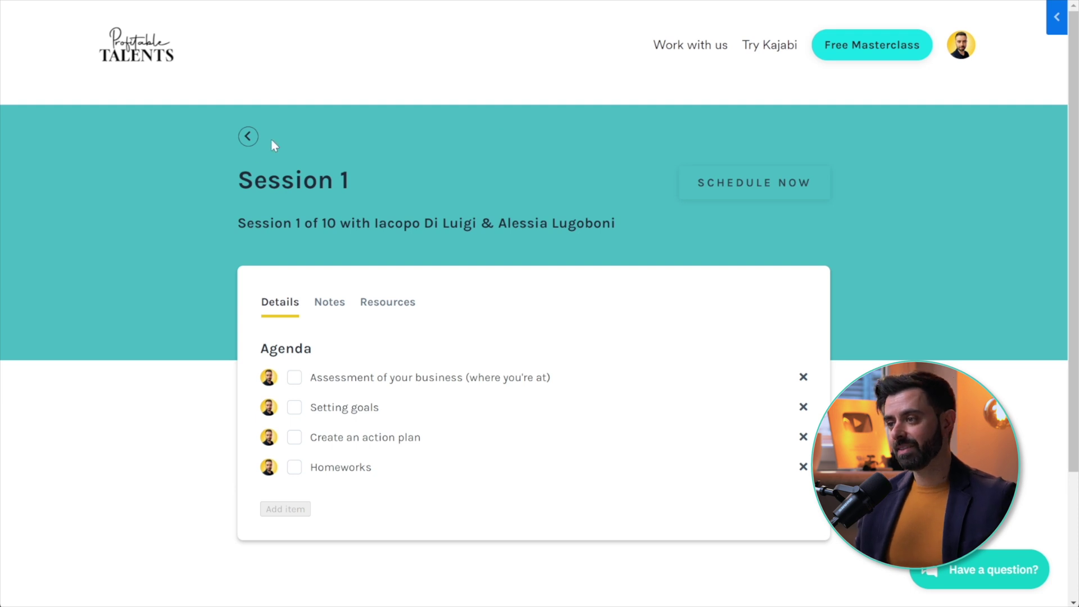
Go back and scroll through Session 3's discussion summary and 1:36:03 recording.
key("alt+Left")
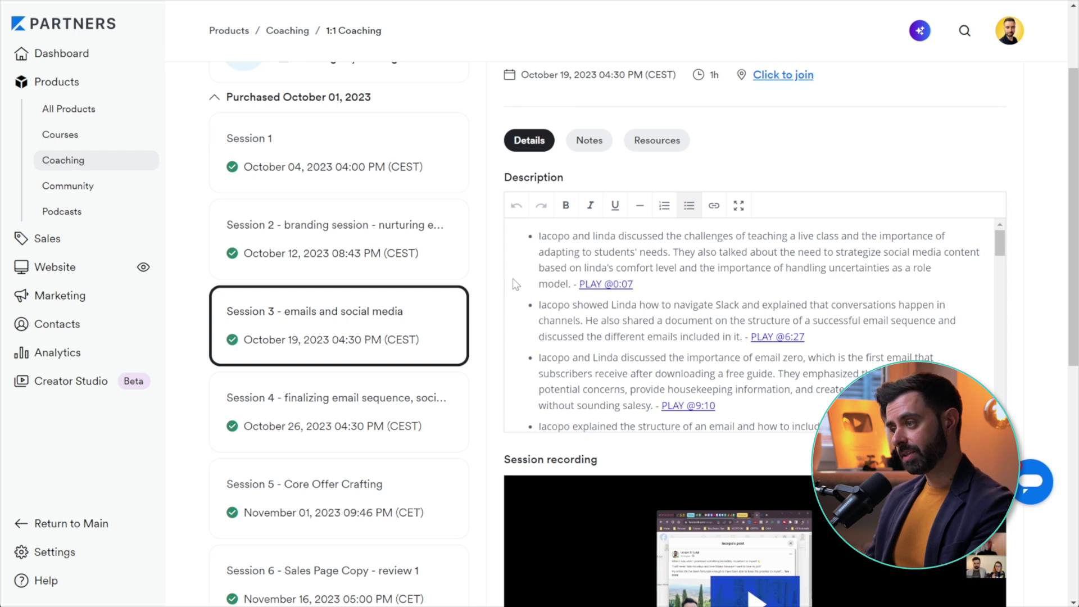
left_click_drag(999, 243, 997, 392)
scroll(707, 337, "up", 3)
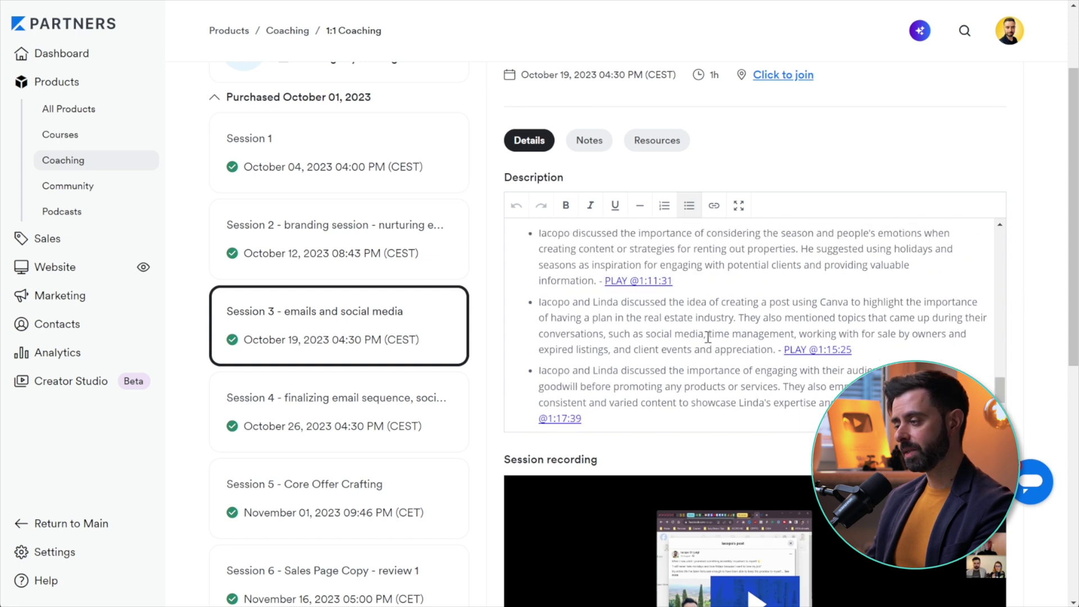
scroll(977, 362, "down", 3)
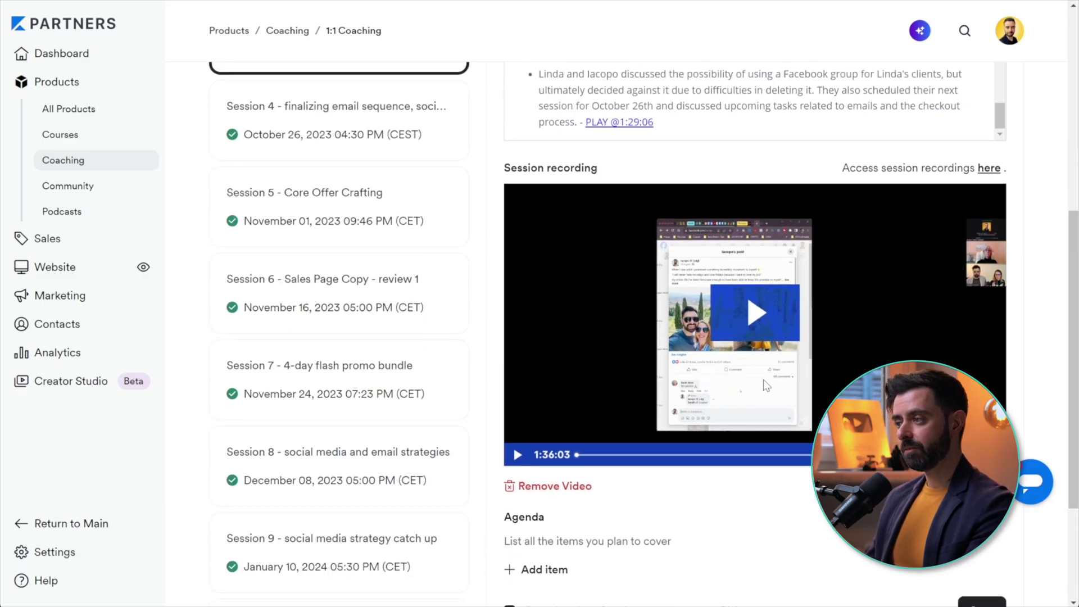
scroll(768, 388, "down", 3)
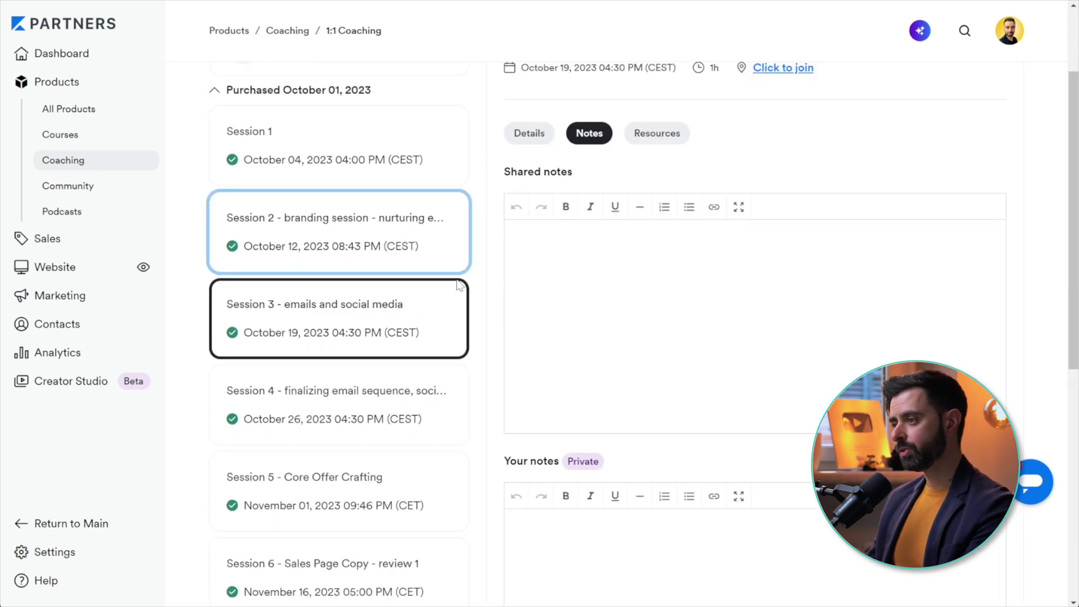
View Session 2's resources: welcoming and nurturing email sequence files and the Launch Roadmap link.
left_click(337, 232)
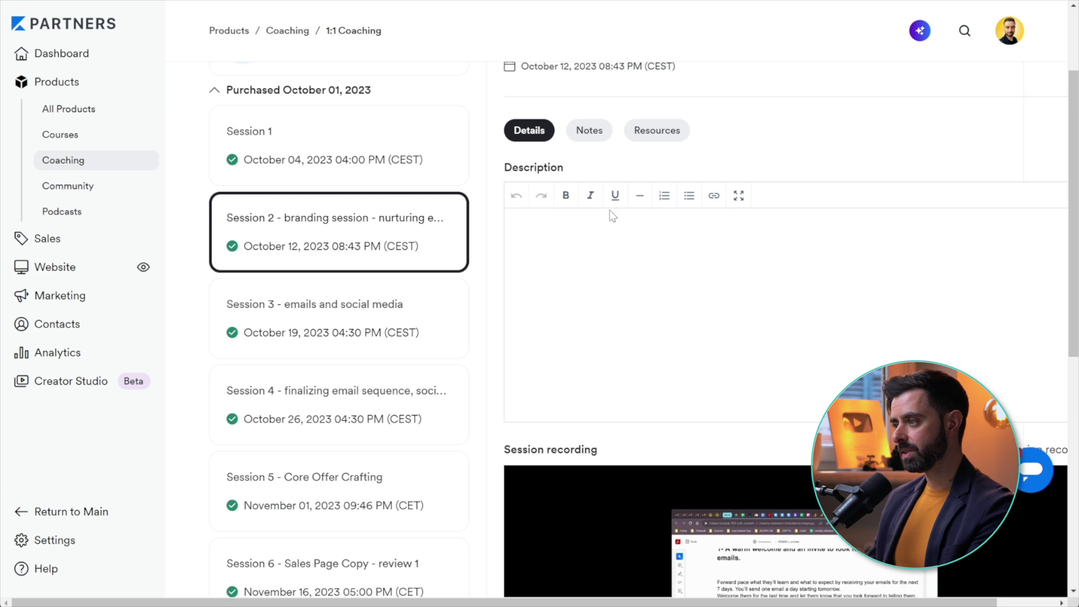
left_click(655, 128)
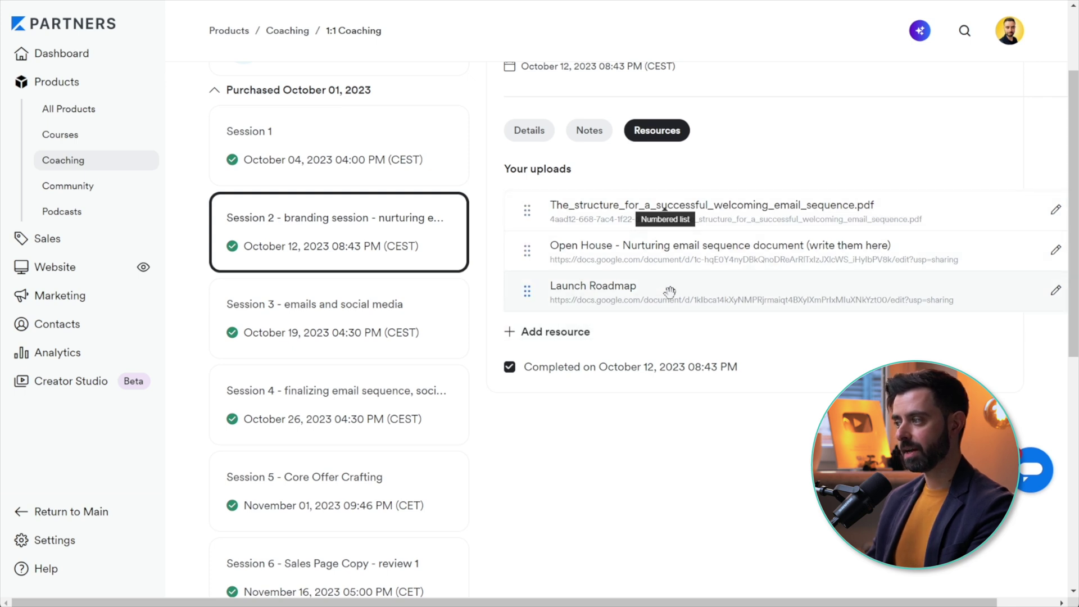
scroll(707, 282, "down", 6)
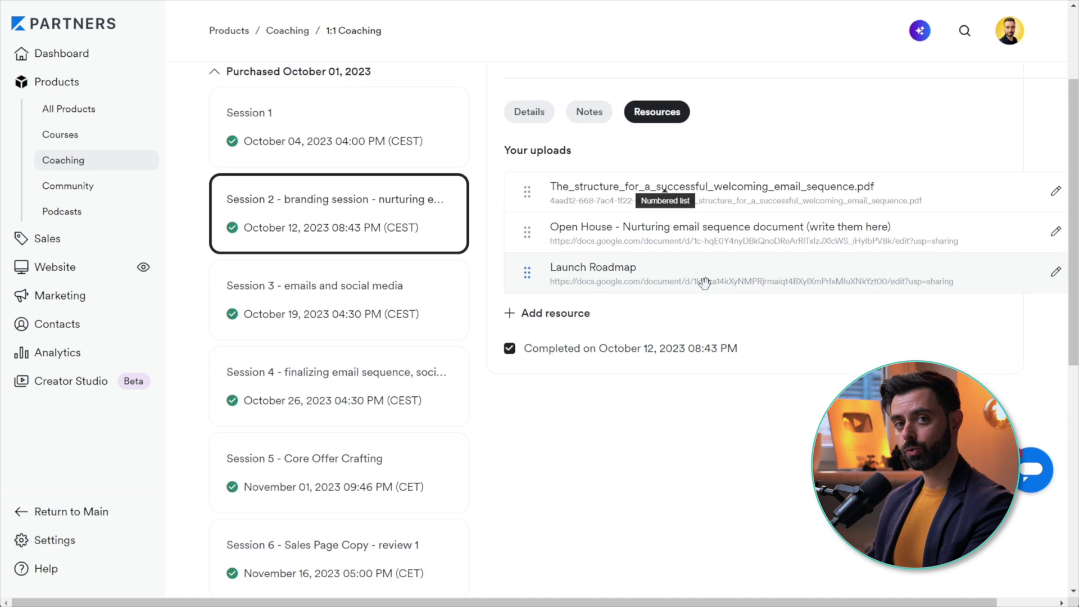